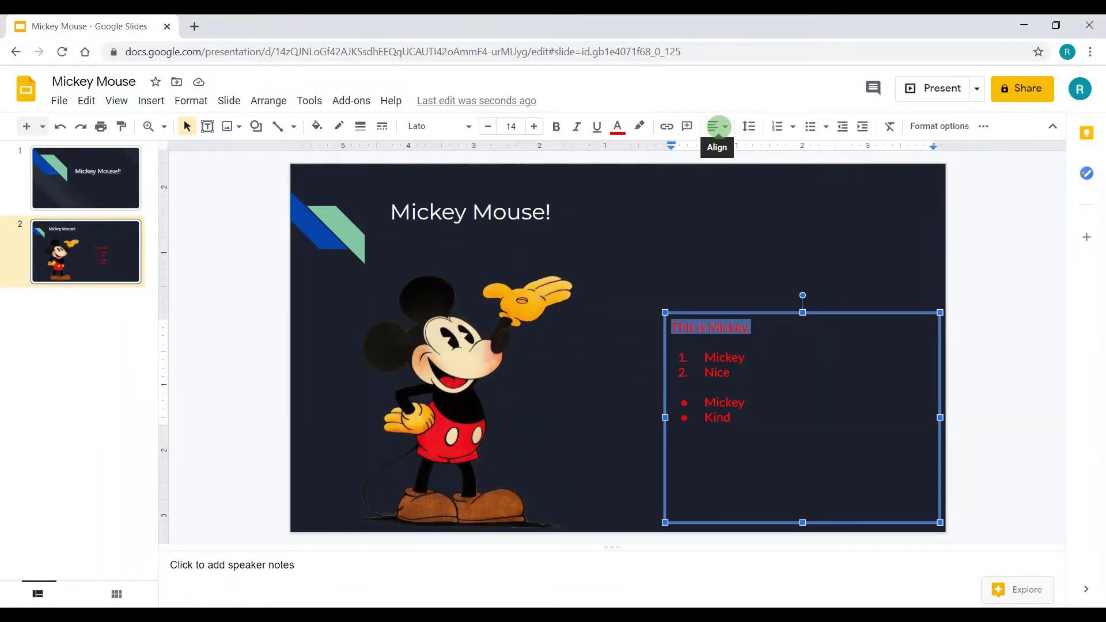
Bring up the alignment options for the red Mickey text box on slide 2
{"action": "left_click", "coordinate": [717, 126]}
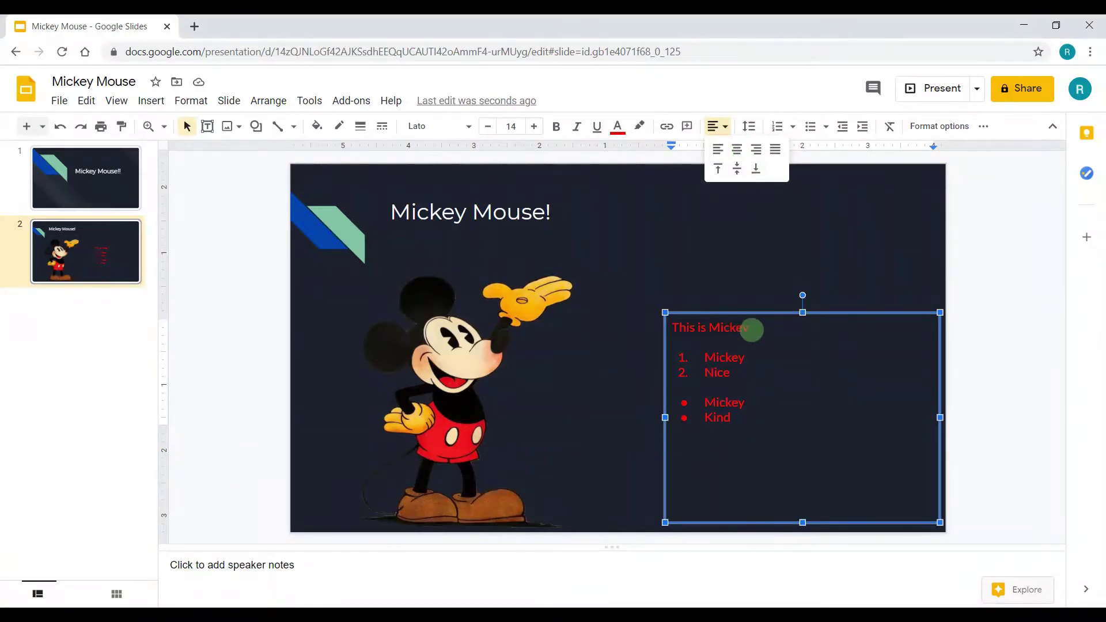
Try left, center and right alignment on the 'This is Mickey' line, then justify it
{"action": "left_click_drag", "start_coordinate": [753, 328], "coordinate": [658, 324]}
{"action": "left_click", "coordinate": [714, 128]}
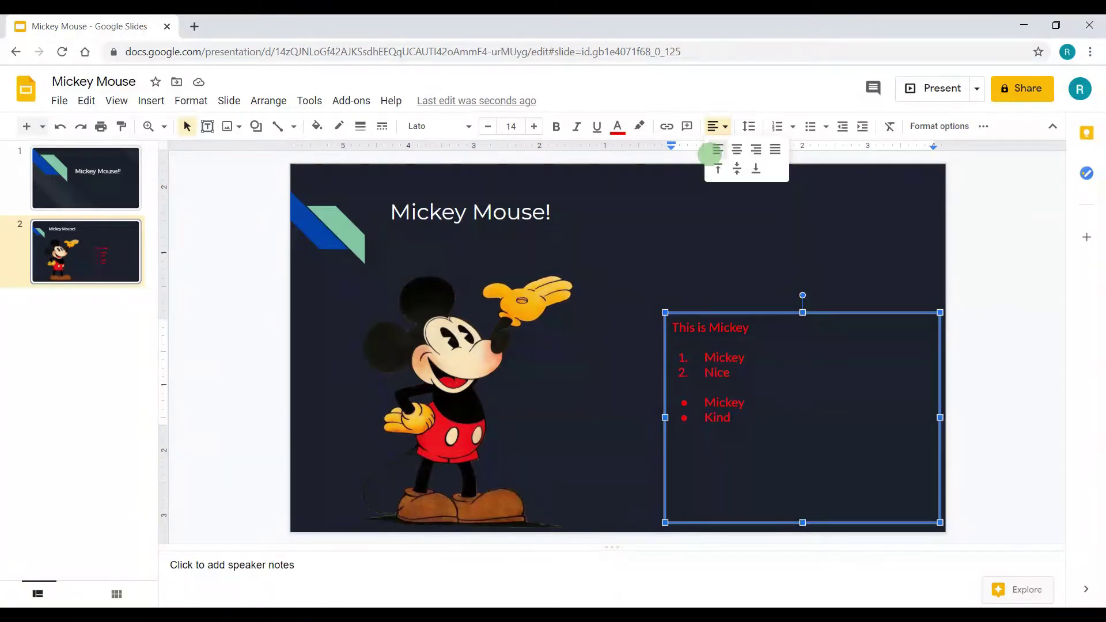
{"action": "left_click", "coordinate": [714, 151]}
{"action": "left_click", "coordinate": [713, 126]}
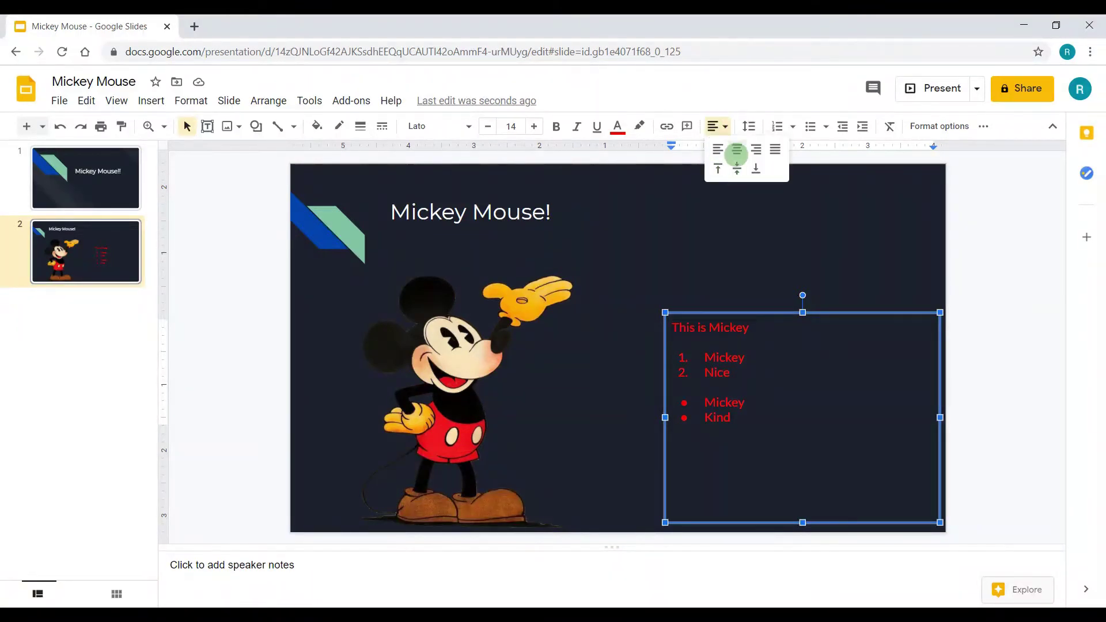
{"action": "left_click", "coordinate": [737, 151]}
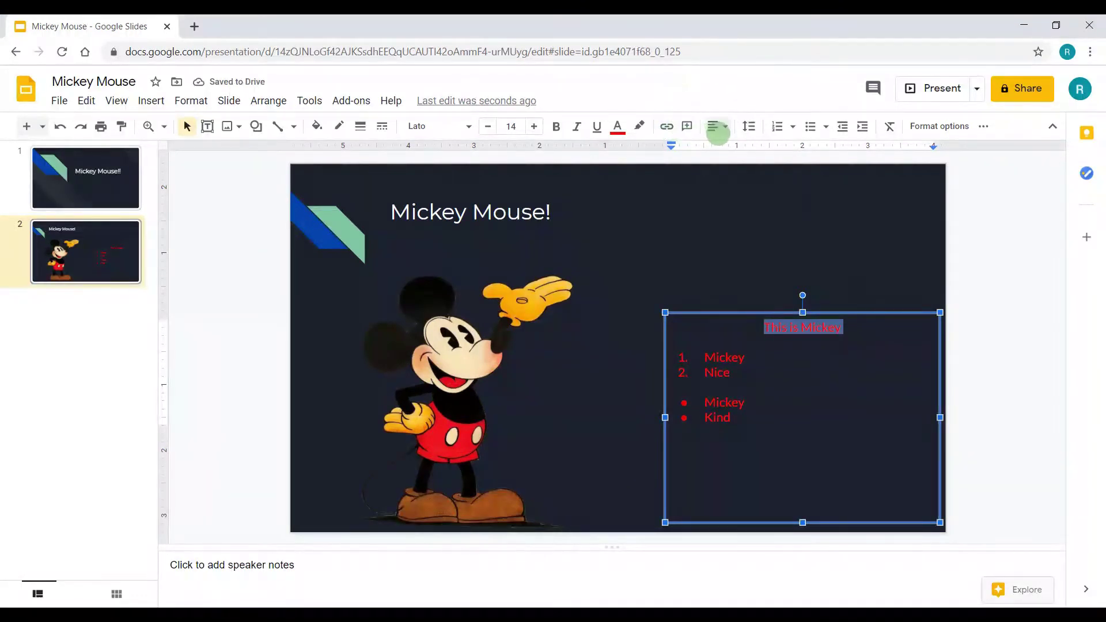
{"action": "left_click", "coordinate": [715, 128]}
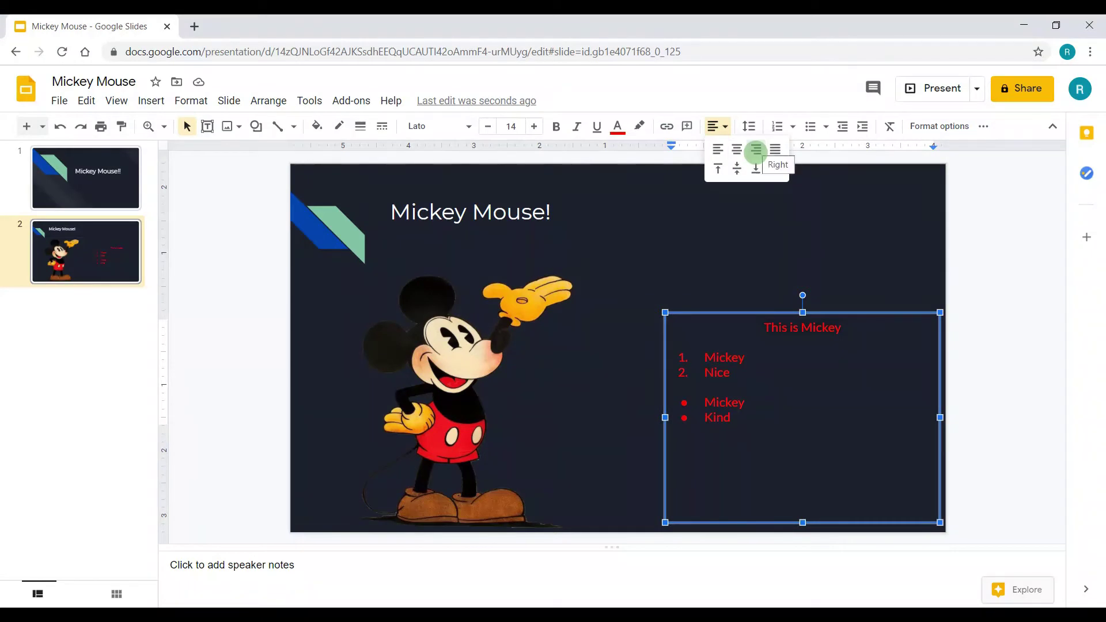
{"action": "left_click", "coordinate": [756, 150]}
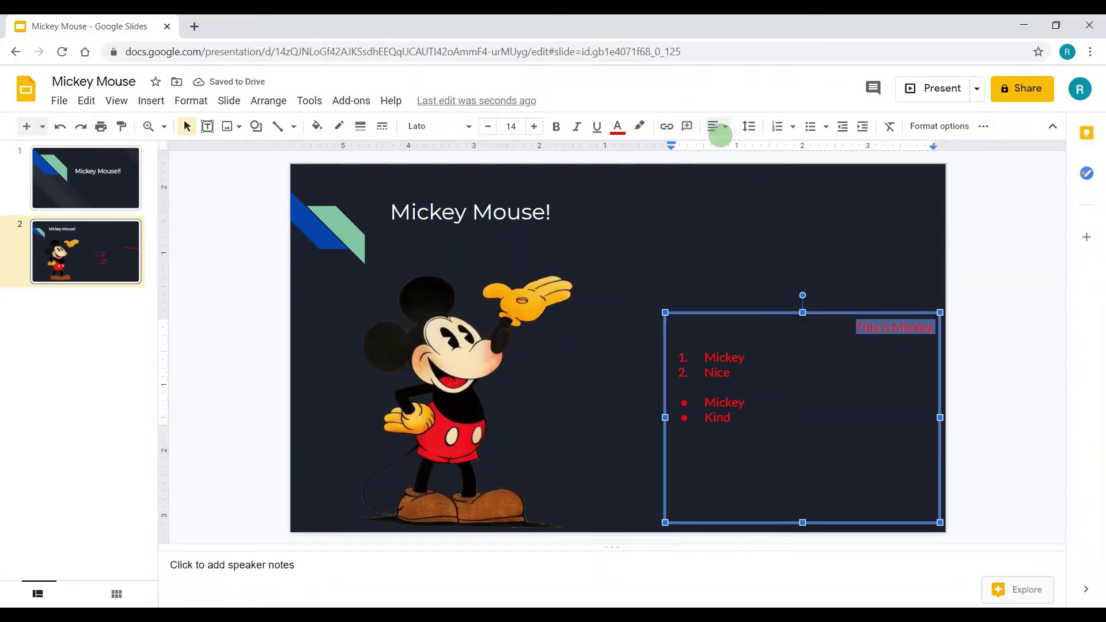
{"action": "left_click", "coordinate": [719, 129]}
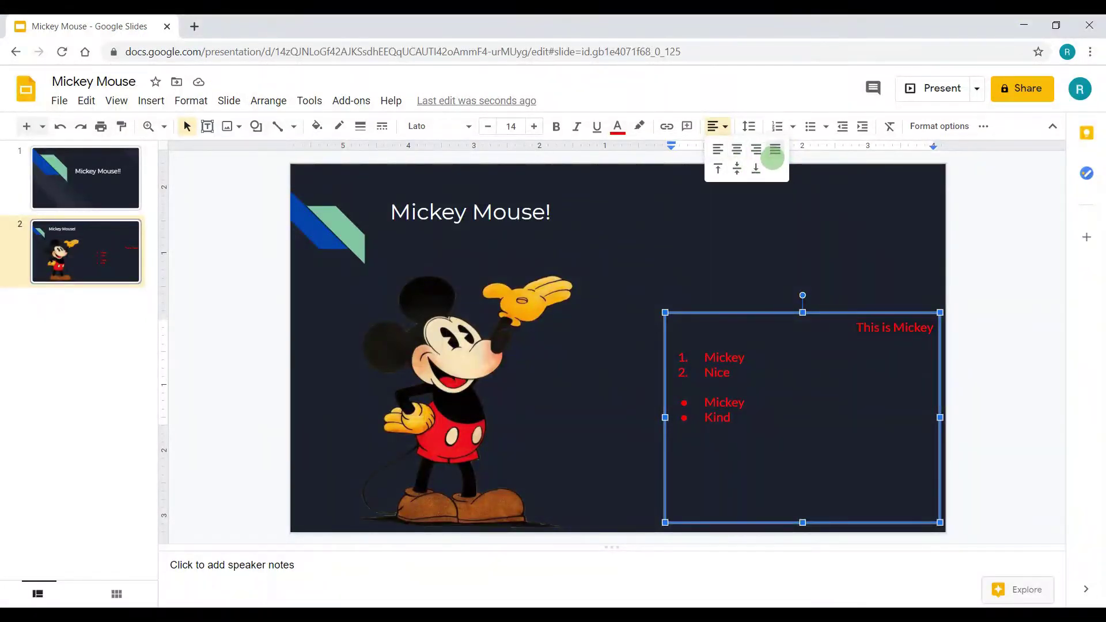
{"action": "left_click", "coordinate": [774, 150]}
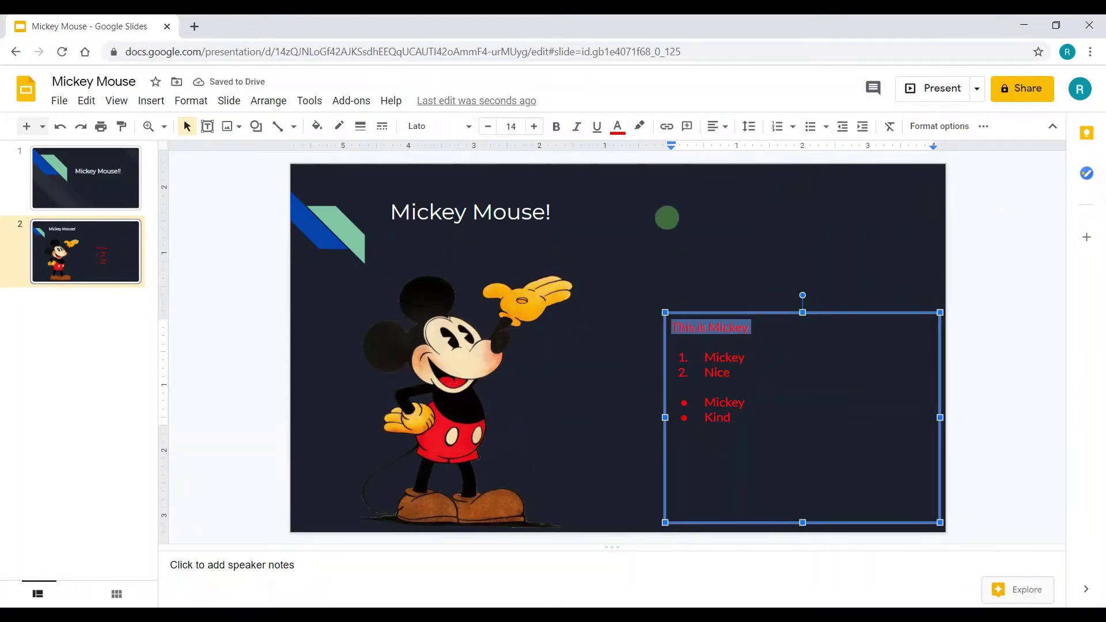
Try grey-to-black and then blue gradient fills on the red 'This is Mickey' text box
{"action": "left_click", "coordinate": [687, 254]}
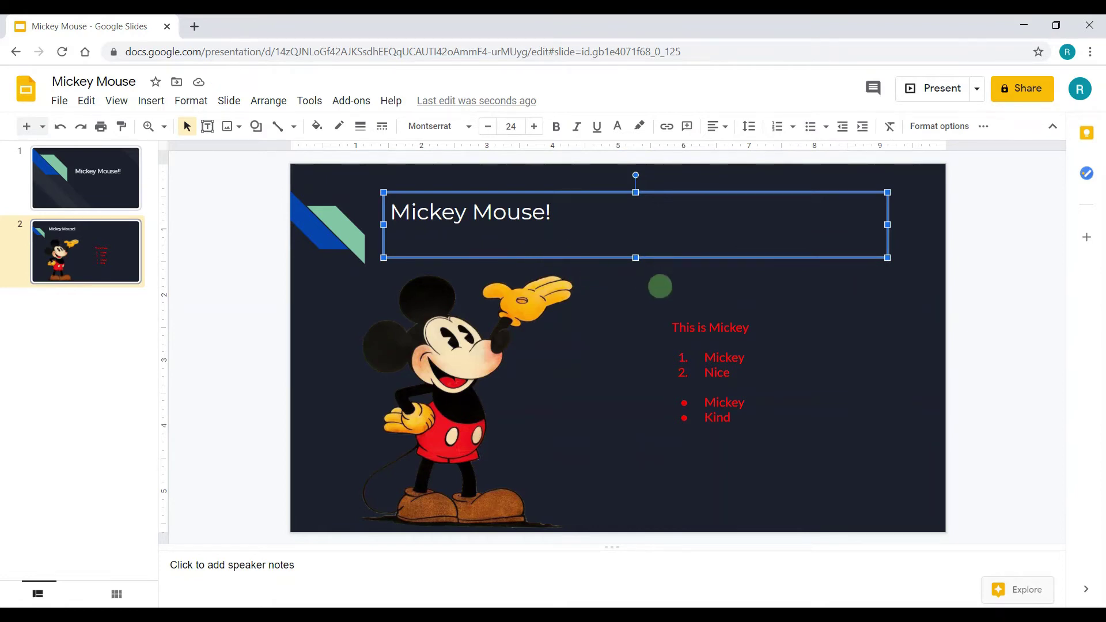
{"action": "left_click", "coordinate": [779, 384]}
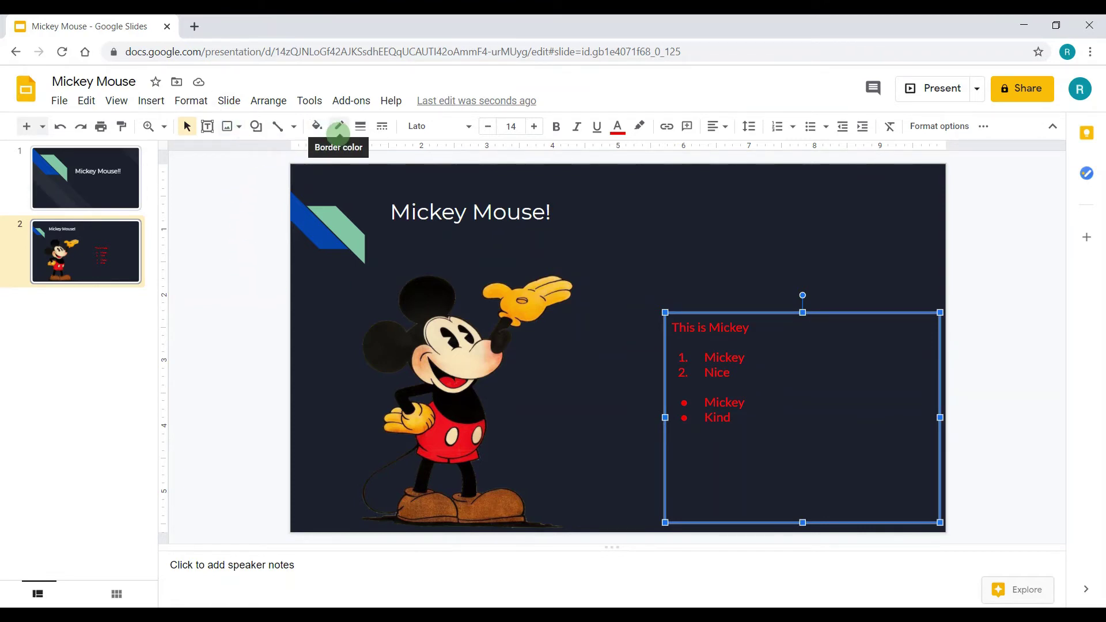
{"action": "left_click", "coordinate": [316, 127]}
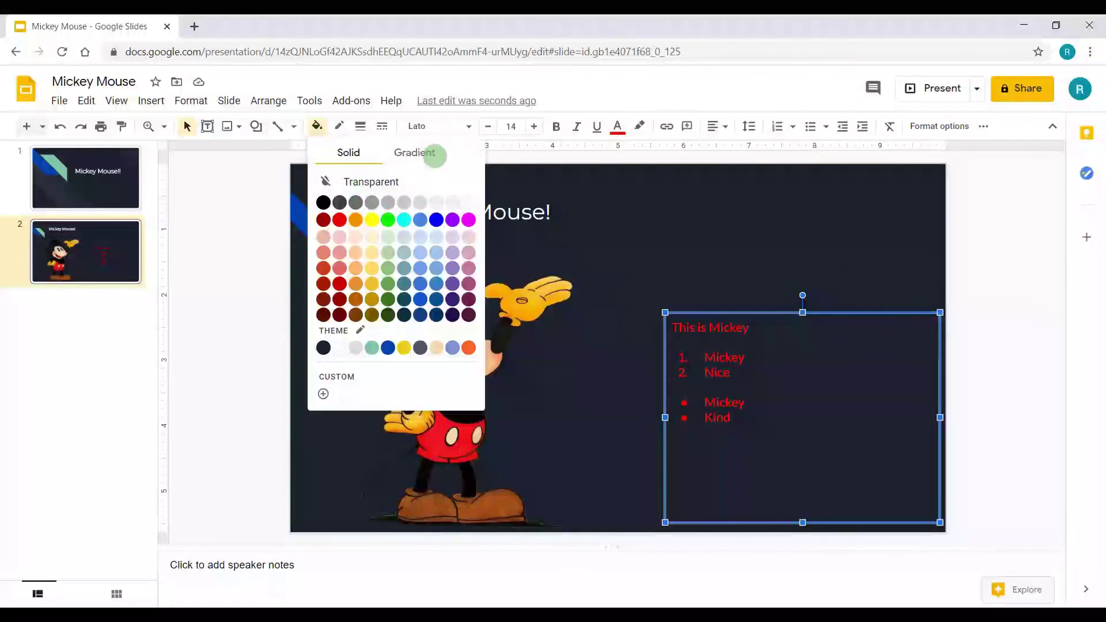
{"action": "left_click", "coordinate": [425, 152]}
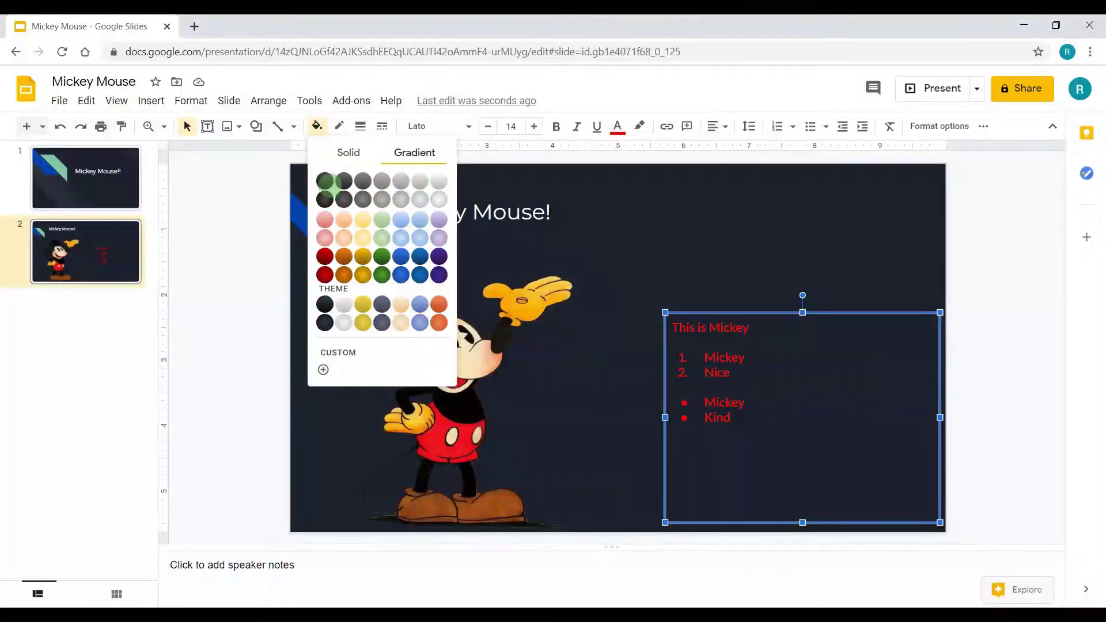
{"action": "left_click", "coordinate": [324, 182]}
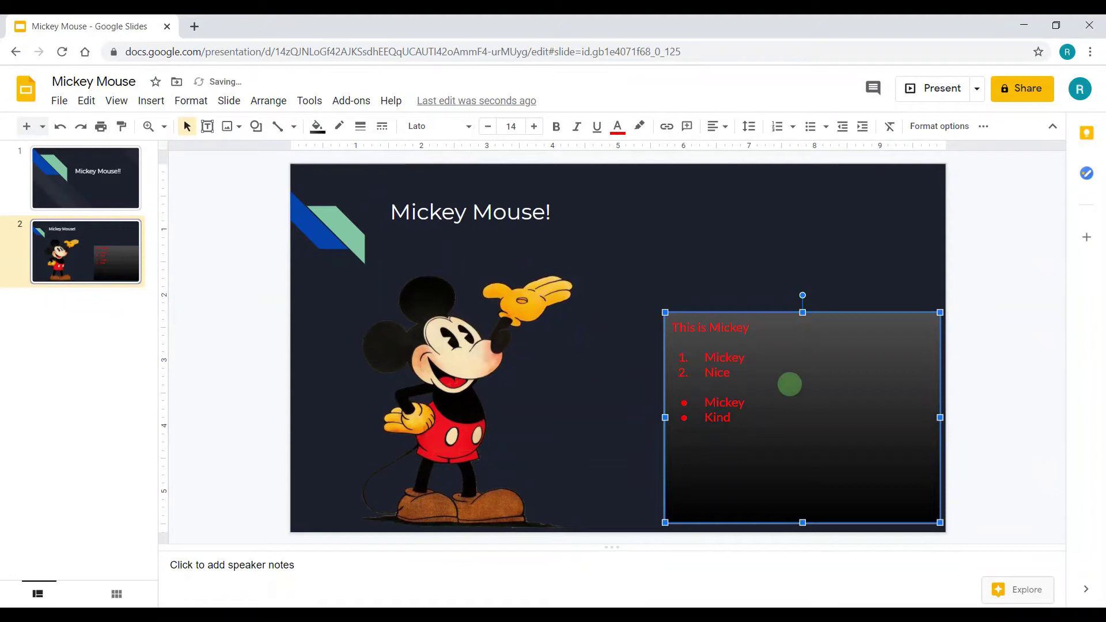
{"action": "left_click", "coordinate": [316, 127]}
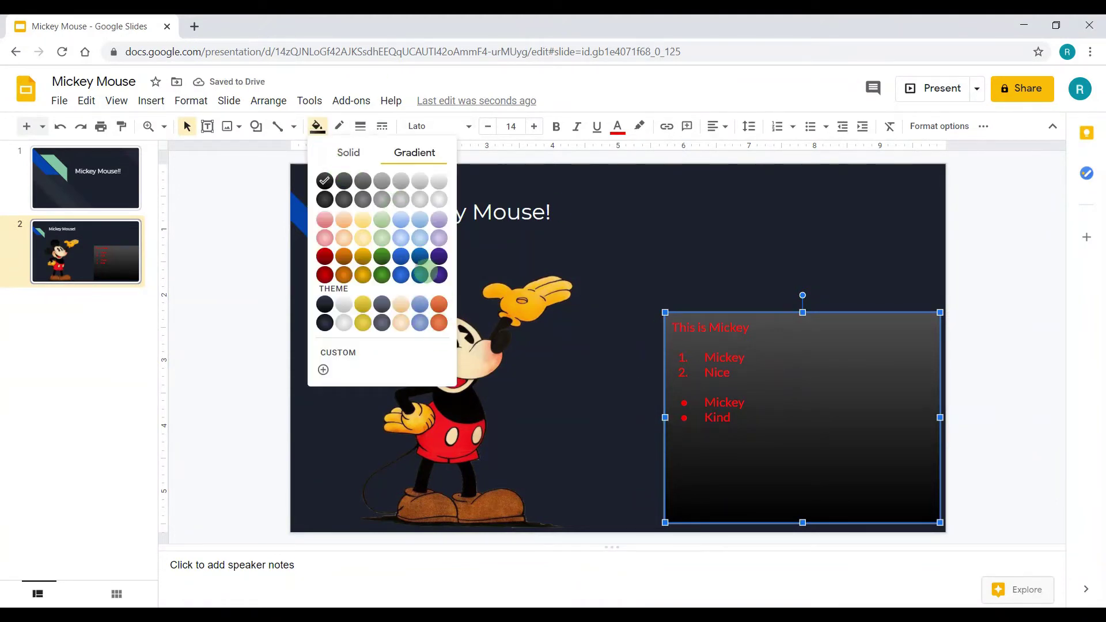
{"action": "left_click", "coordinate": [420, 274]}
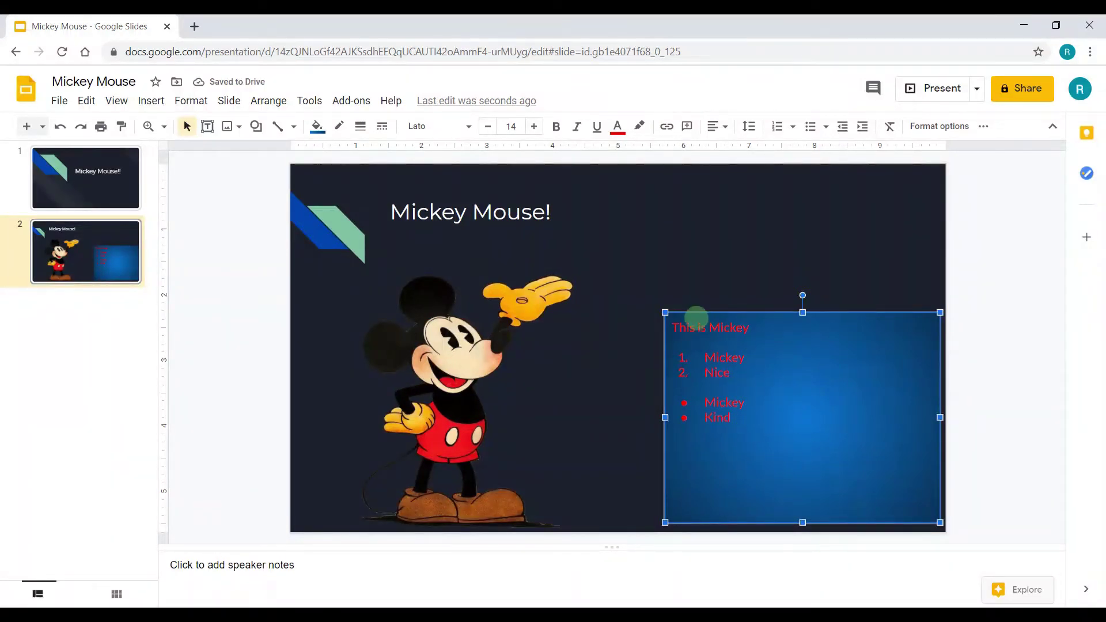
Switch the red text box's fill to the green gradient and check the result
{"action": "left_click_drag", "start_coordinate": [730, 422], "coordinate": [684, 321]}
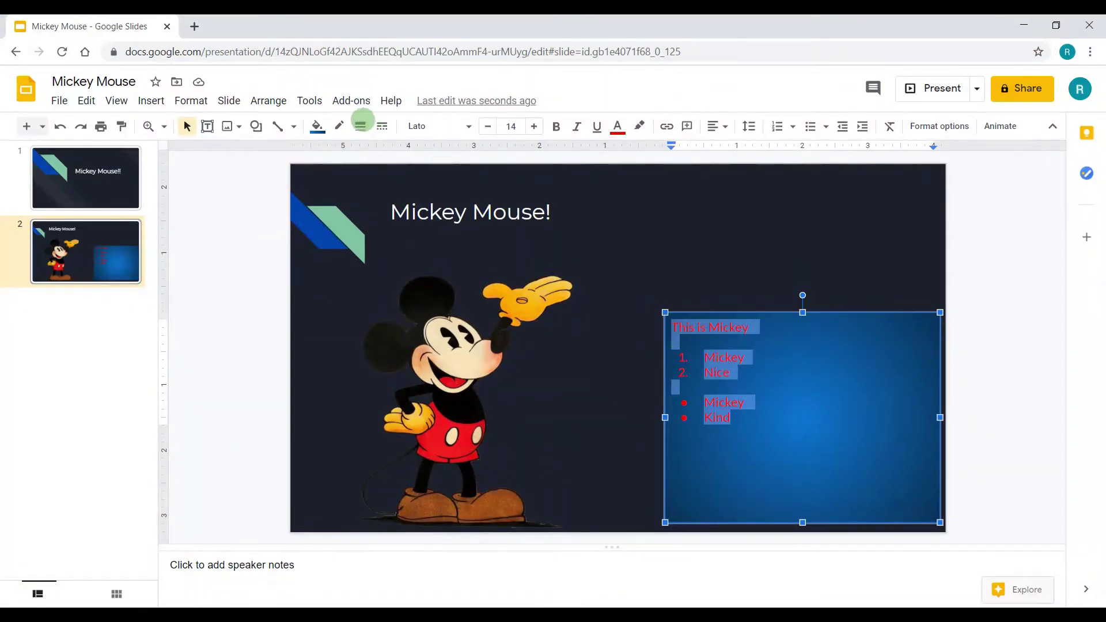
{"action": "left_click", "coordinate": [316, 126]}
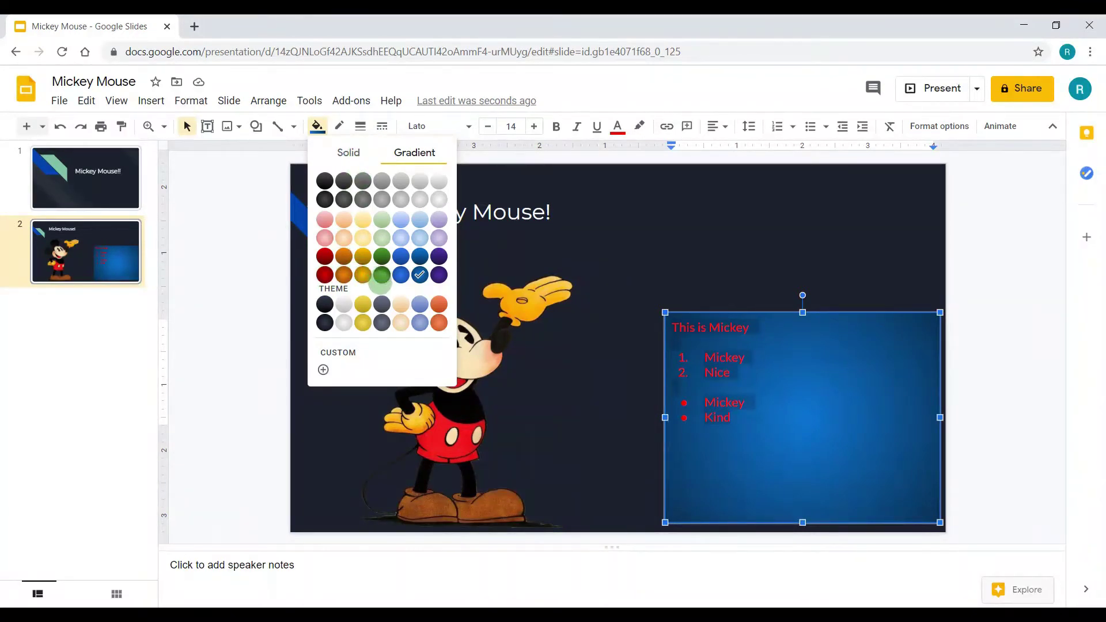
{"action": "left_click", "coordinate": [381, 276]}
{"action": "left_click", "coordinate": [730, 290]}
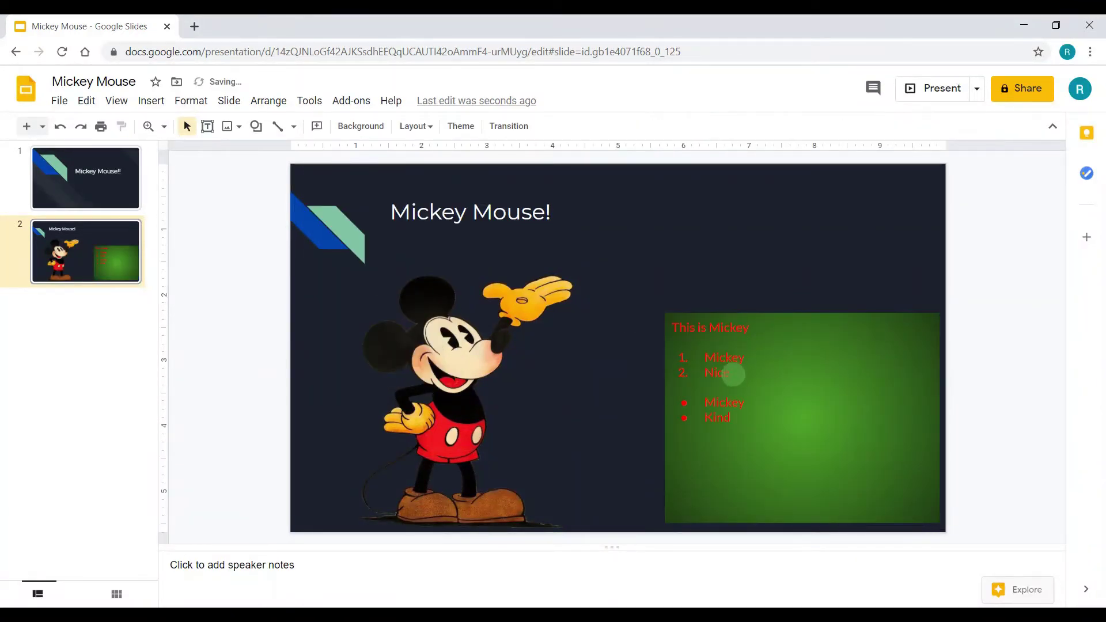
{"action": "left_click_drag", "start_coordinate": [542, 217], "coordinate": [344, 209]}
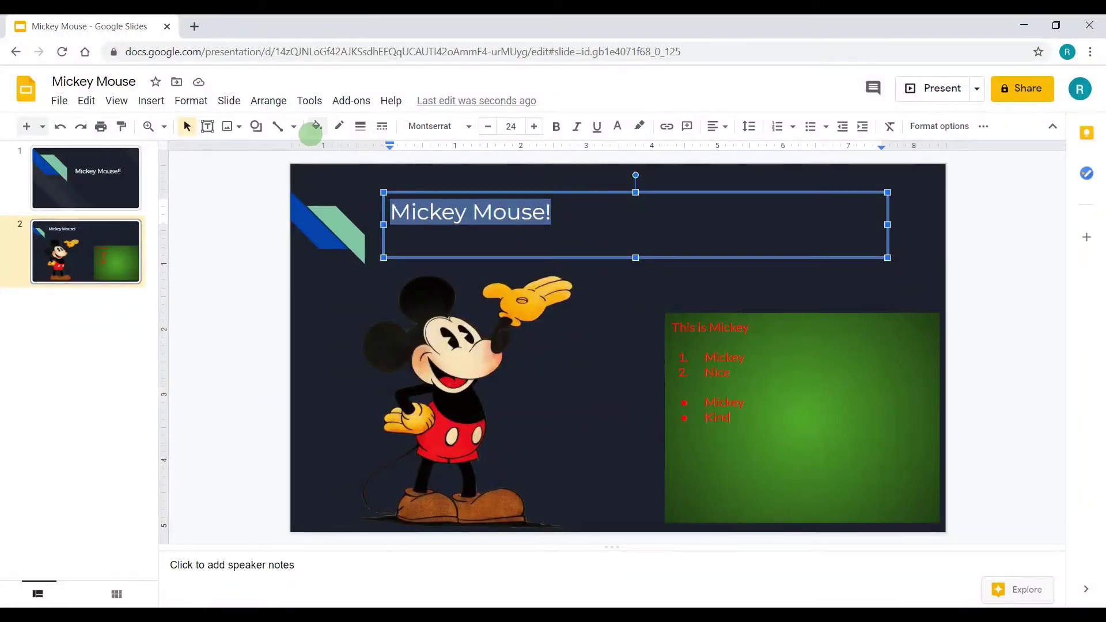
Fill the 'Mickey Mouse!' title box with solid blue and try a magenta border
{"action": "left_click", "coordinate": [317, 126]}
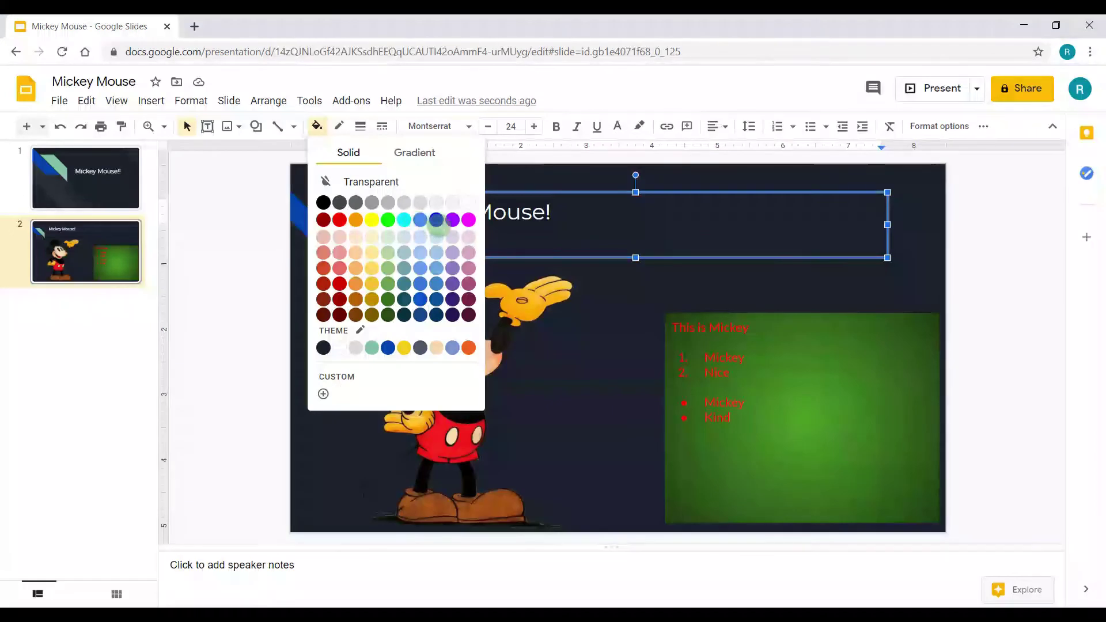
{"action": "left_click", "coordinate": [437, 221]}
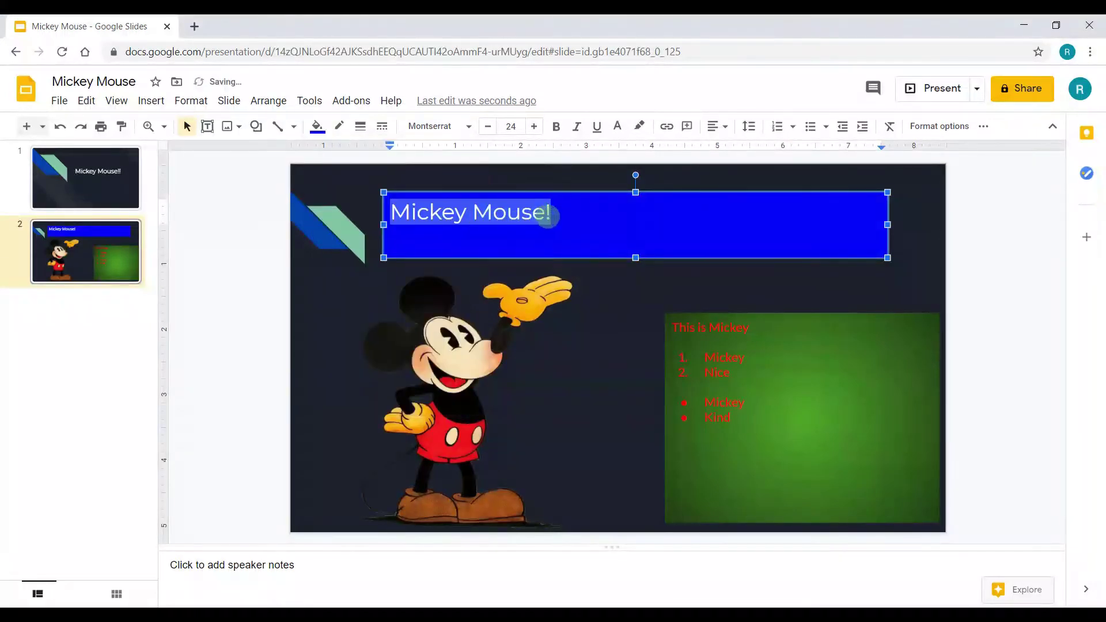
{"action": "left_click_drag", "start_coordinate": [548, 216], "coordinate": [377, 205]}
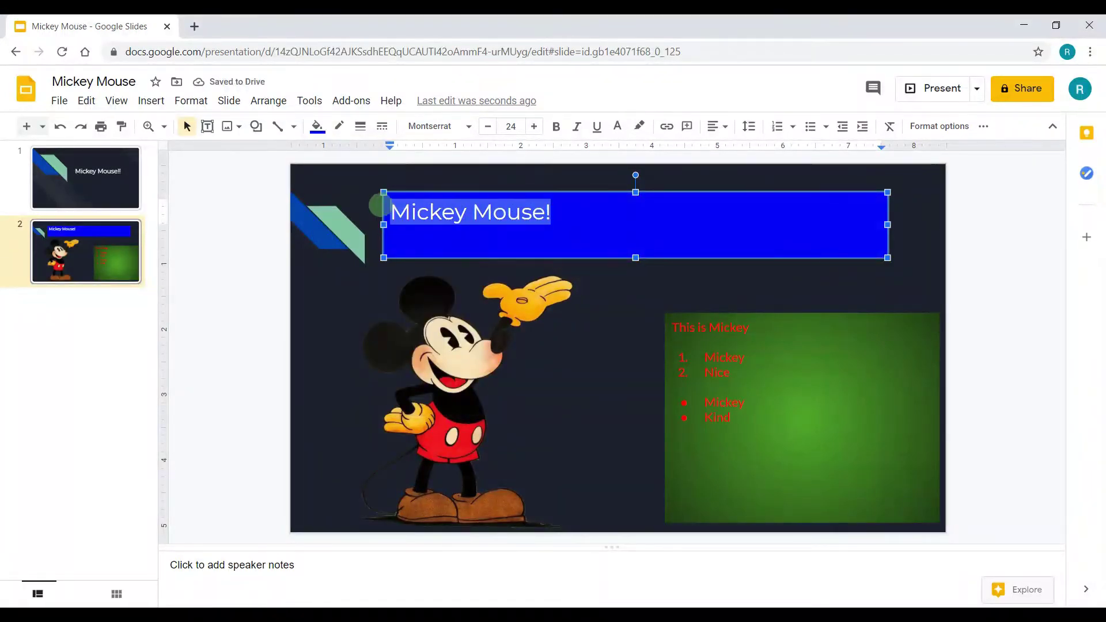
{"action": "left_click", "coordinate": [338, 126]}
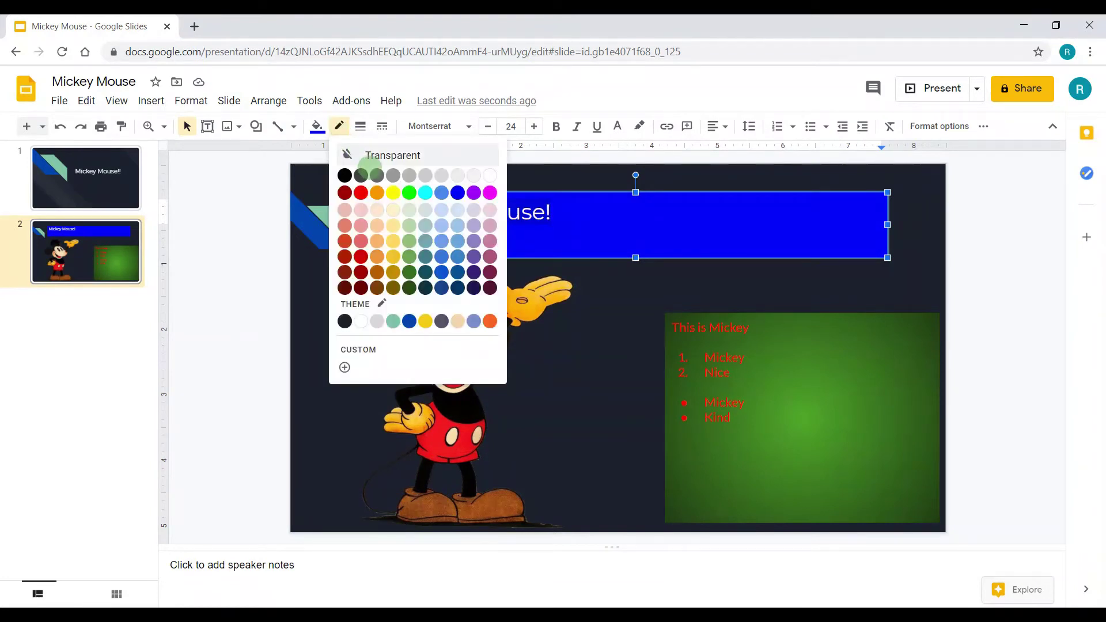
{"action": "left_click", "coordinate": [489, 192]}
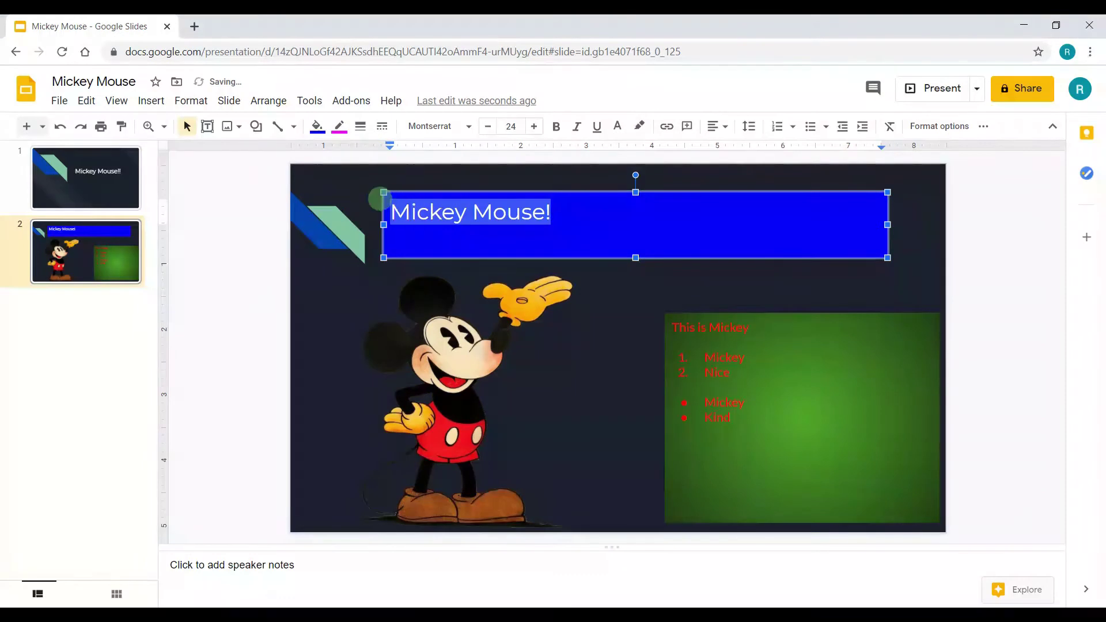
{"action": "left_click", "coordinate": [476, 166]}
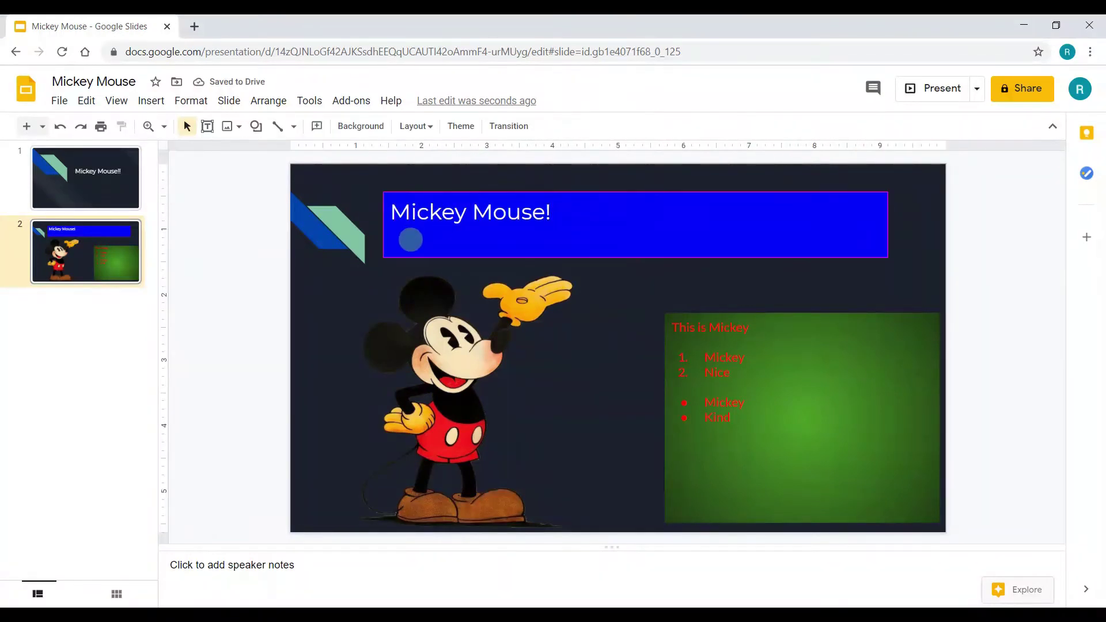
Remove the title box's border colour, then give it a purple border
{"action": "left_click", "coordinate": [540, 234]}
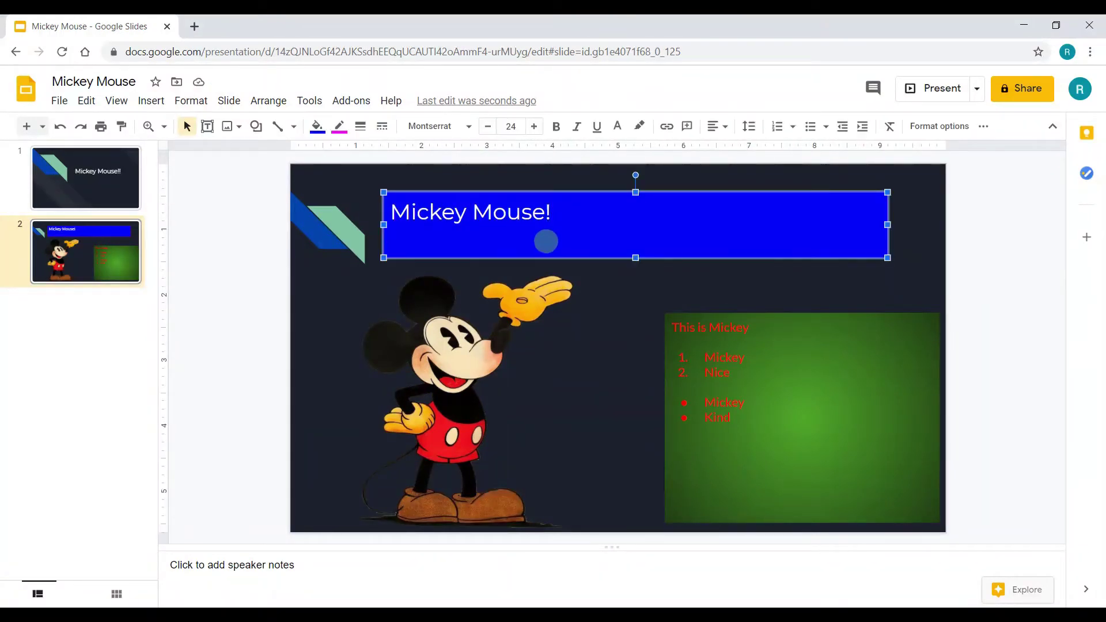
{"action": "left_click", "coordinate": [338, 125]}
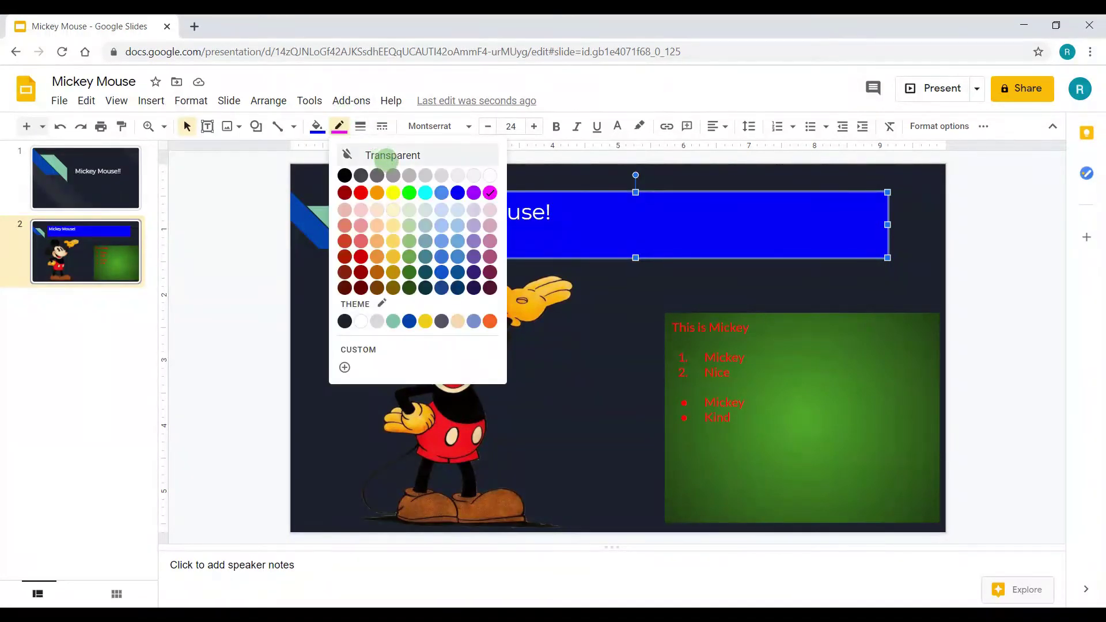
{"action": "left_click", "coordinate": [415, 159]}
{"action": "left_click", "coordinate": [501, 289]}
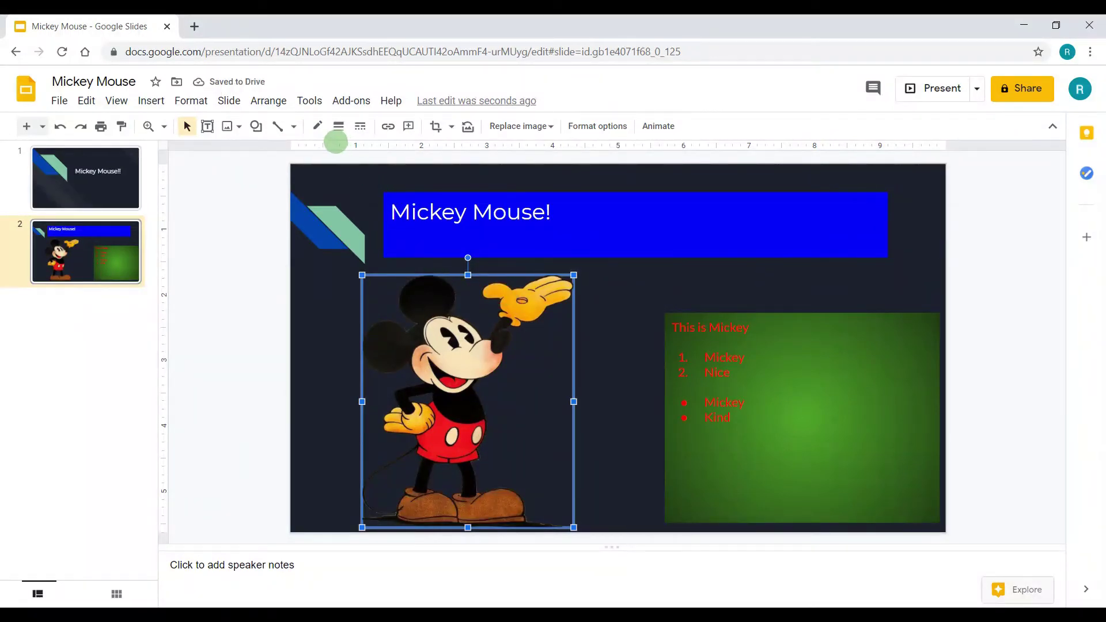
{"action": "left_click", "coordinate": [562, 242]}
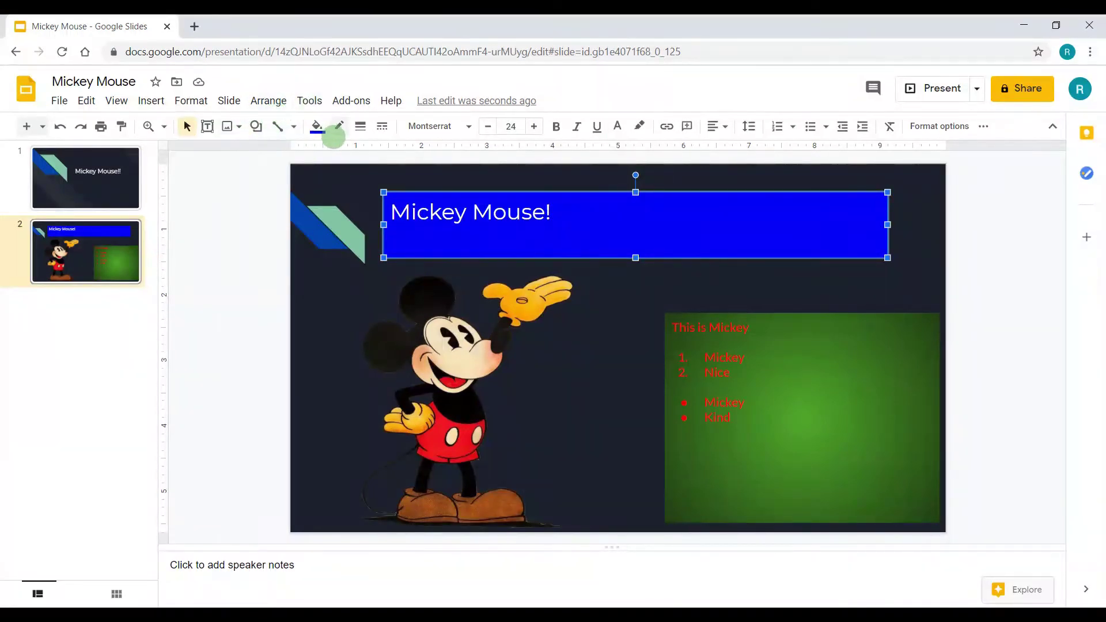
{"action": "left_click", "coordinate": [339, 126]}
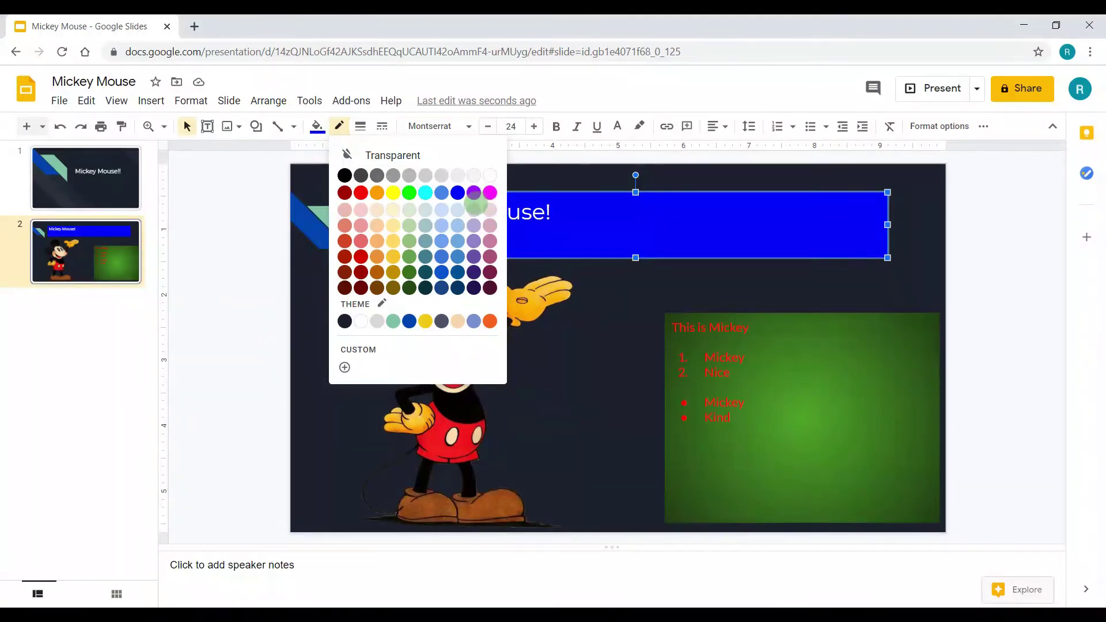
{"action": "left_click", "coordinate": [474, 193]}
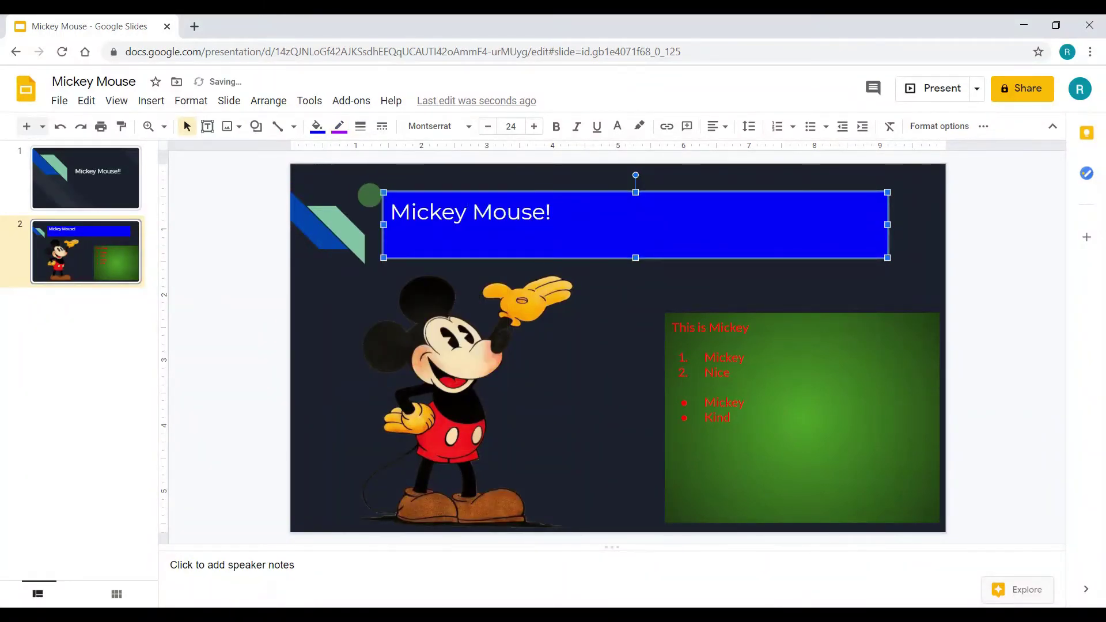
Try 4px and 24px border weights on the title box, settling on 8px
{"action": "left_click", "coordinate": [370, 197]}
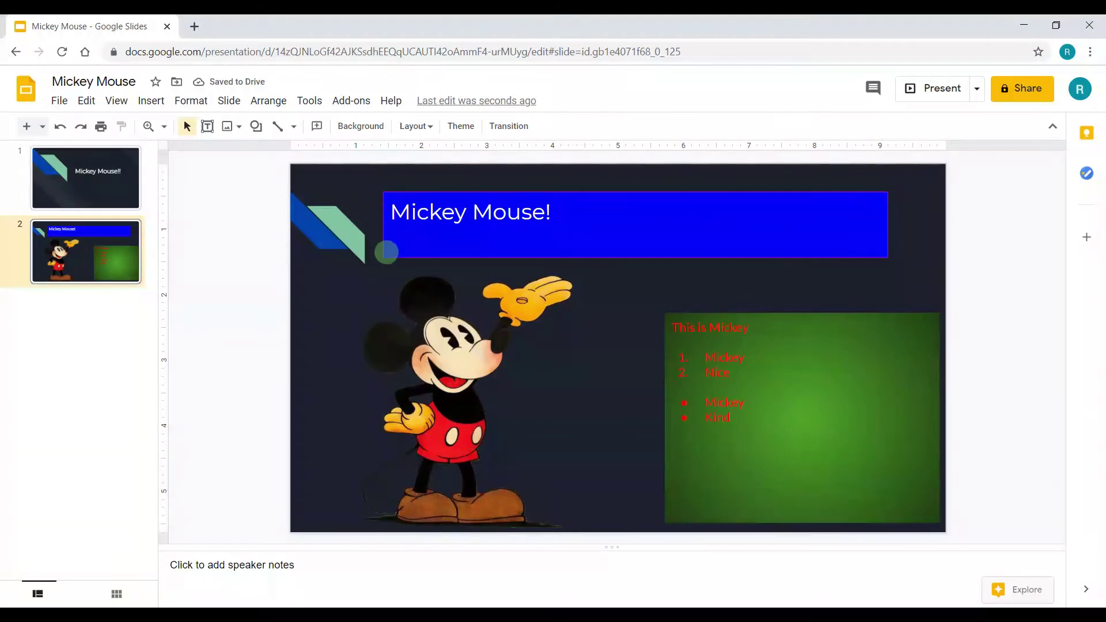
{"action": "left_click", "coordinate": [408, 244]}
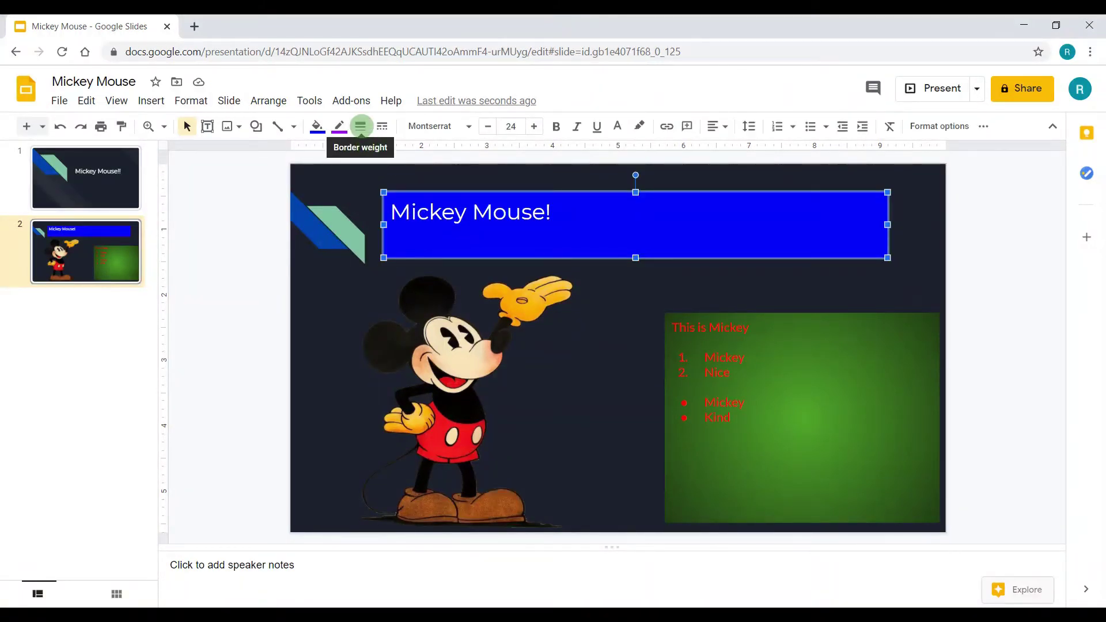
{"action": "left_click", "coordinate": [360, 127]}
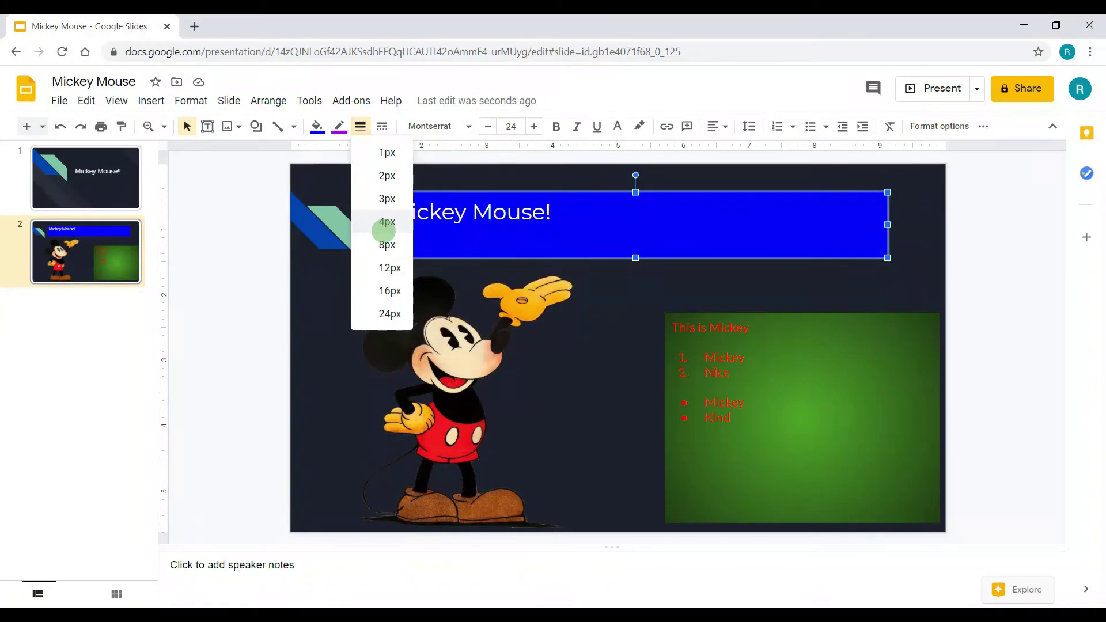
{"action": "left_click", "coordinate": [383, 231]}
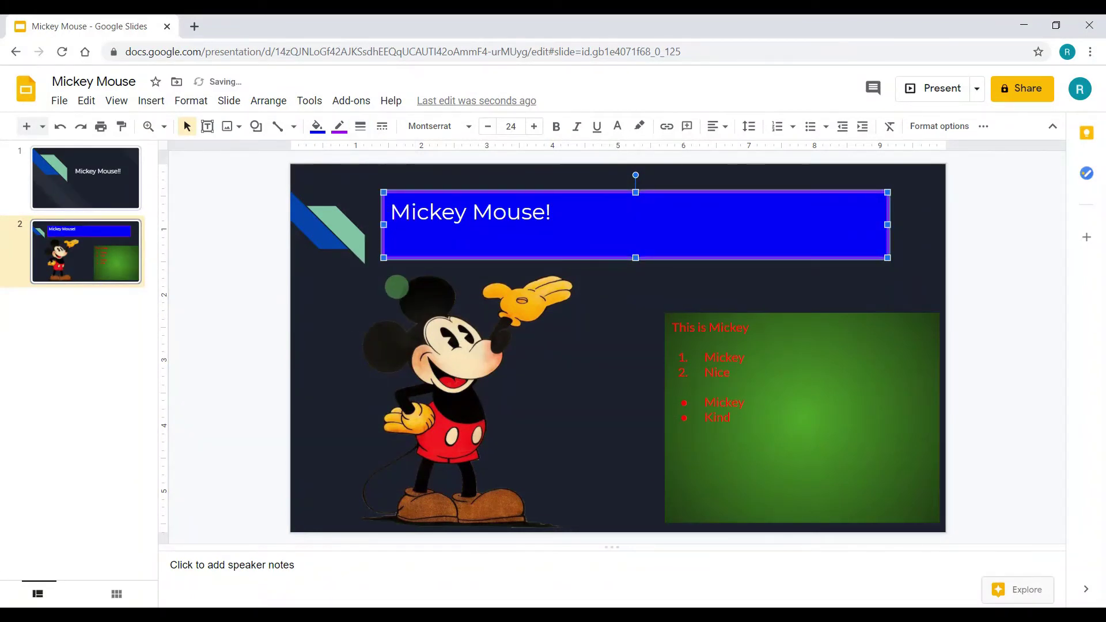
{"action": "left_click", "coordinate": [375, 291]}
{"action": "left_click", "coordinate": [437, 239]}
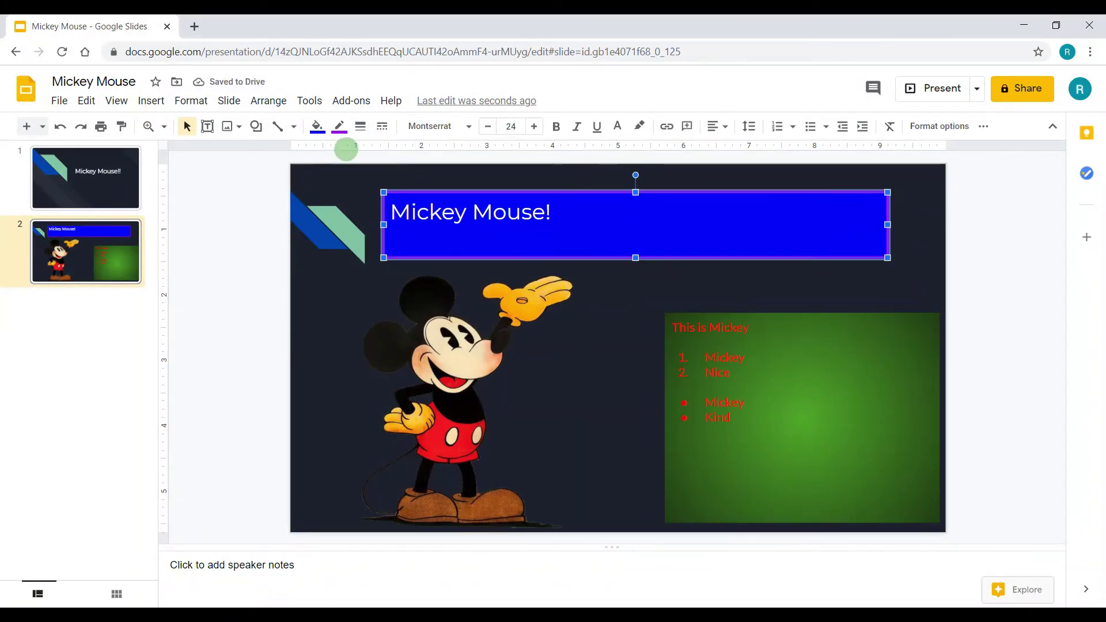
{"action": "left_click", "coordinate": [361, 124]}
{"action": "left_click", "coordinate": [390, 314]}
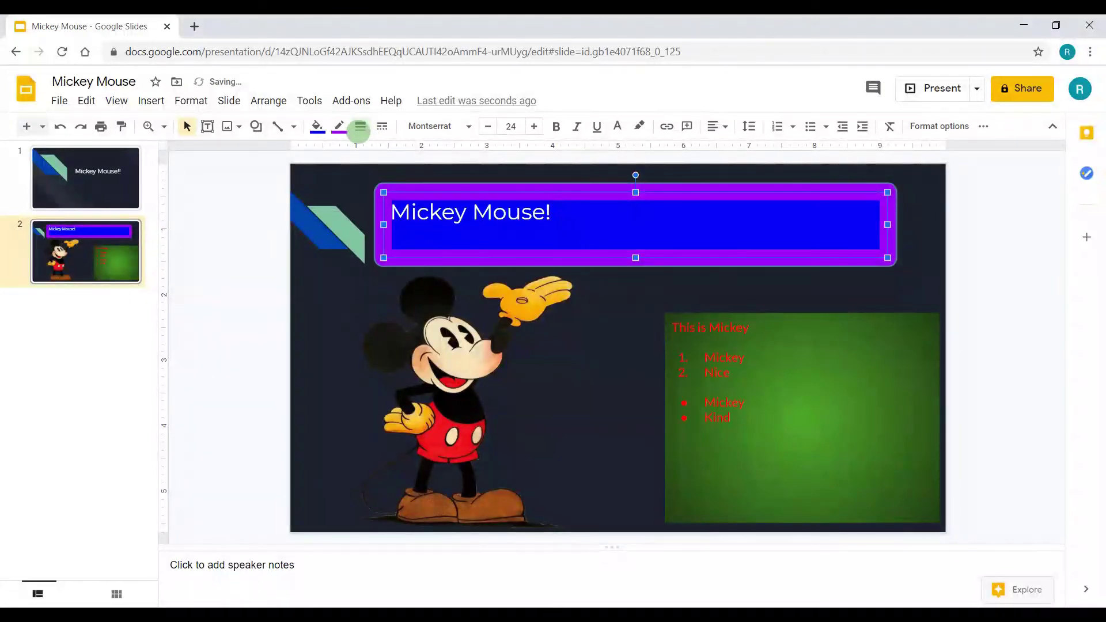
{"action": "left_click", "coordinate": [360, 126]}
{"action": "left_click", "coordinate": [382, 247]}
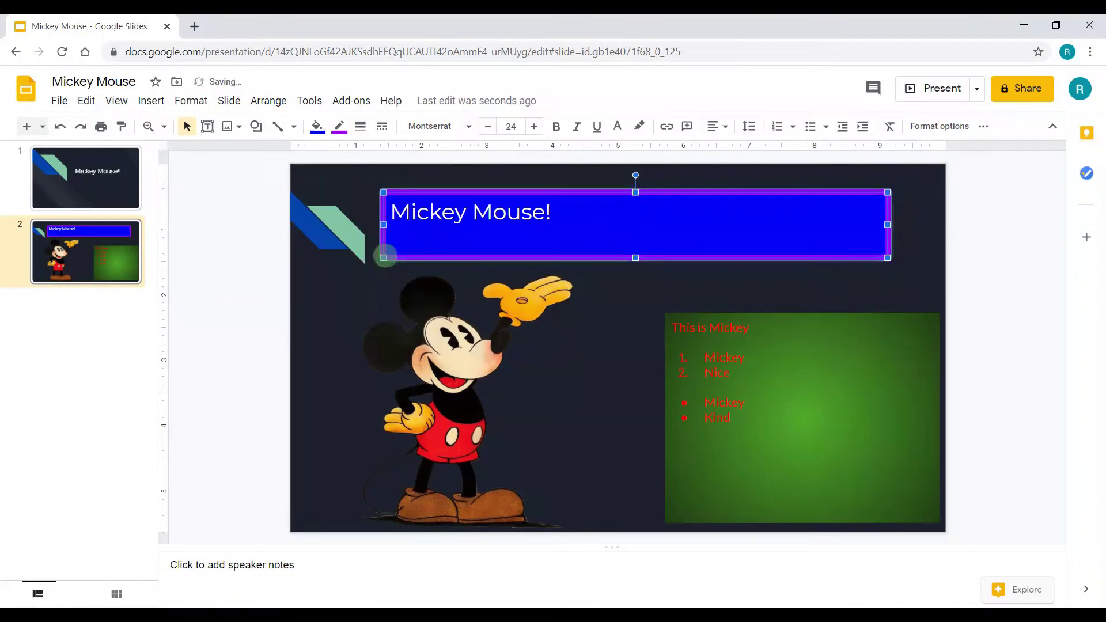
{"action": "left_click", "coordinate": [372, 267]}
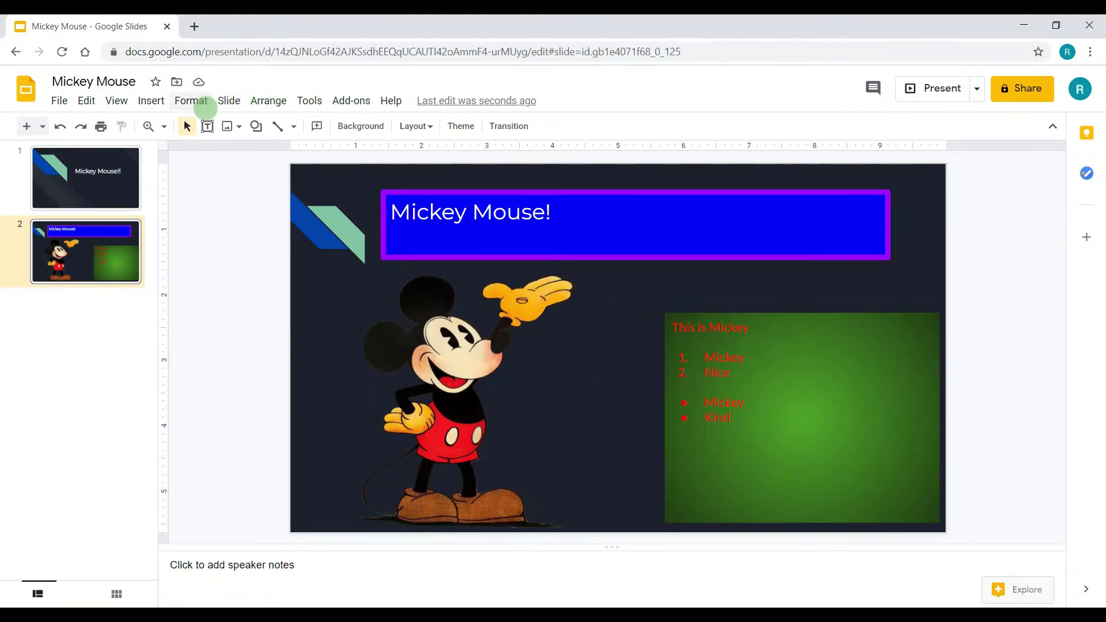
Add a third slide with the Blank layout and bring up its Background settings
{"action": "left_click", "coordinate": [228, 101]}
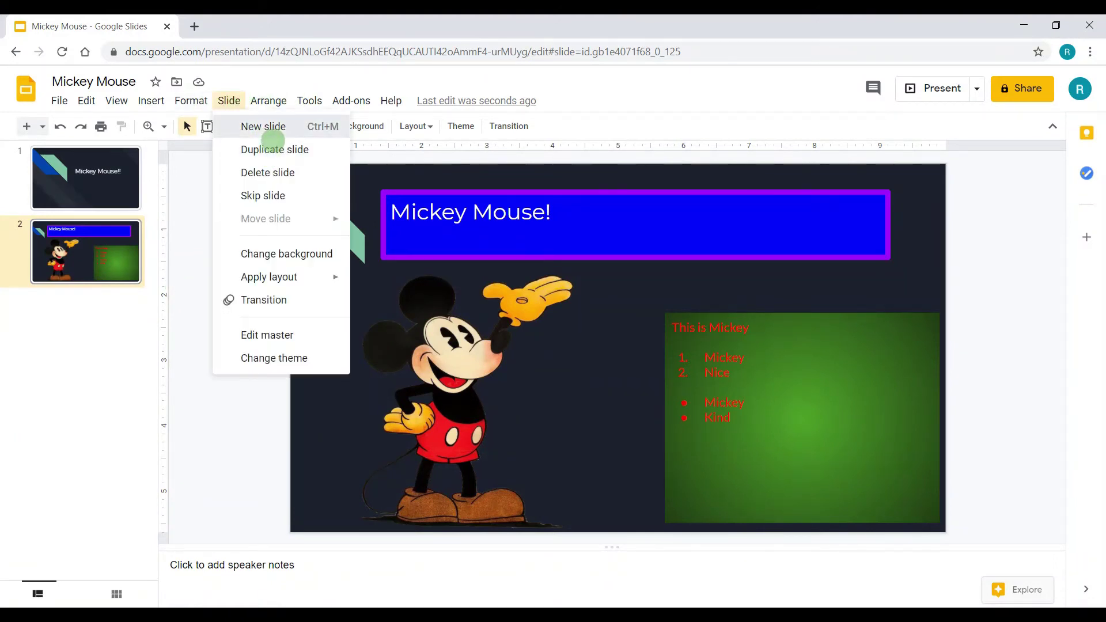
{"action": "left_click", "coordinate": [270, 128]}
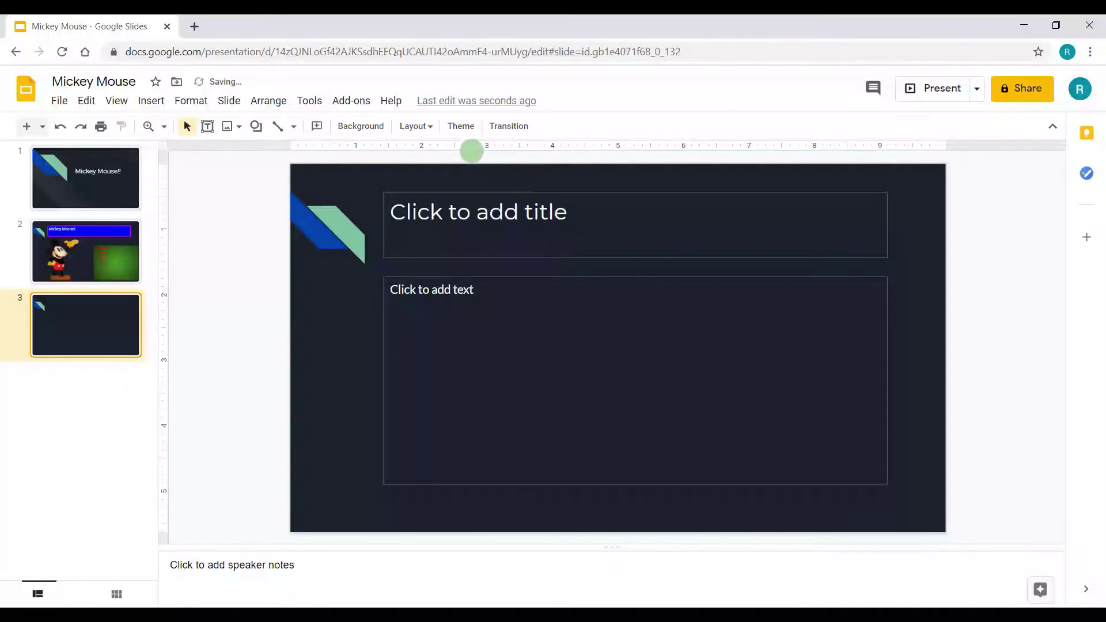
{"action": "left_click", "coordinate": [404, 127]}
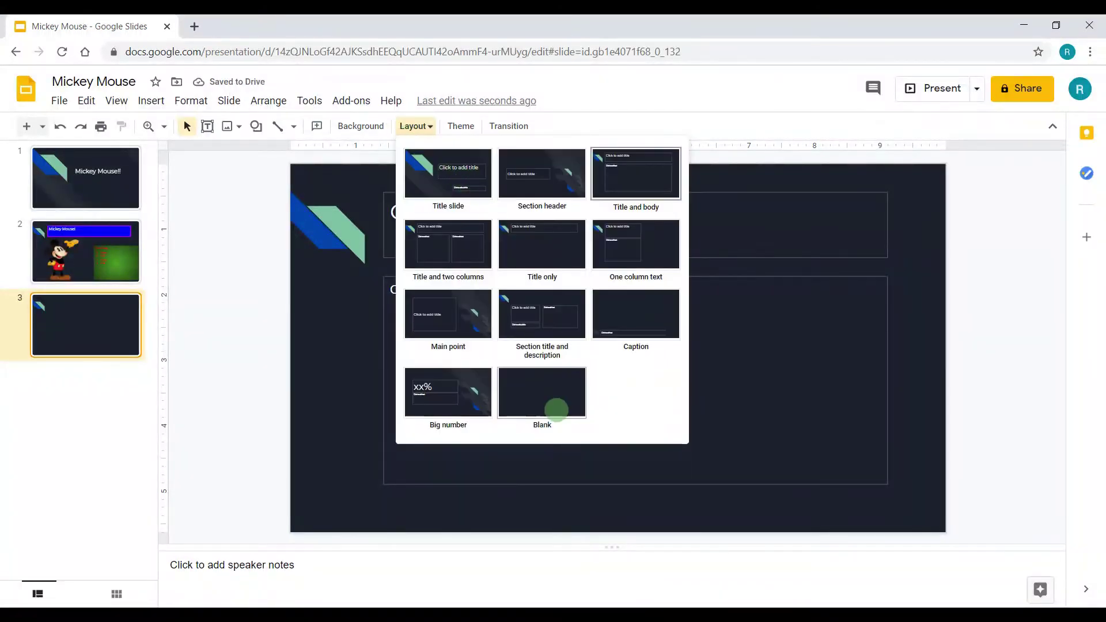
{"action": "left_click", "coordinate": [556, 407]}
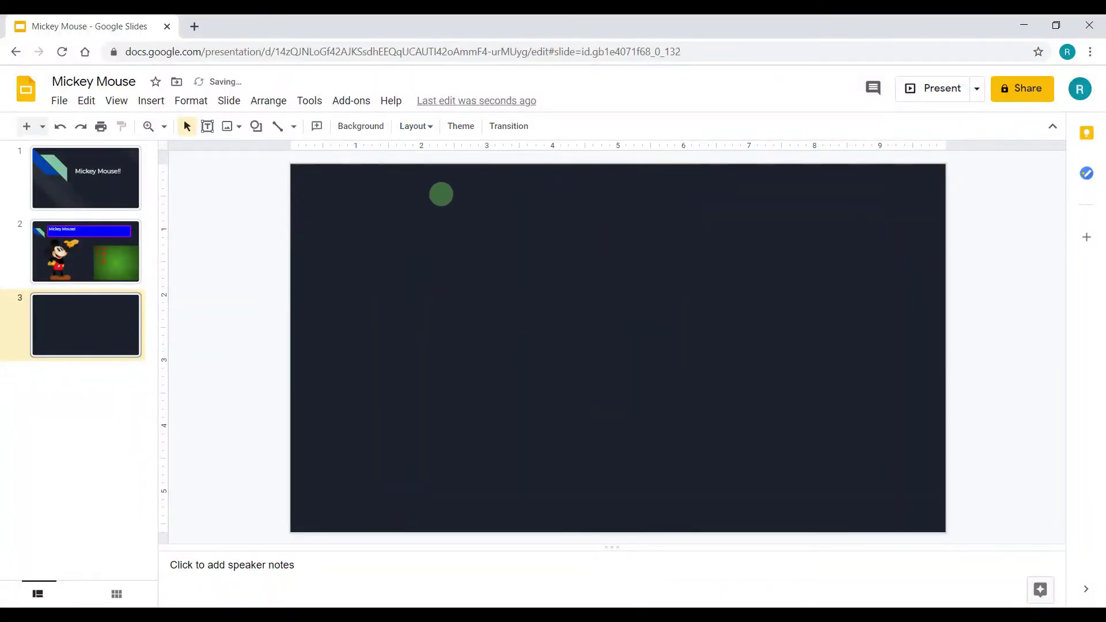
{"action": "left_click", "coordinate": [365, 124]}
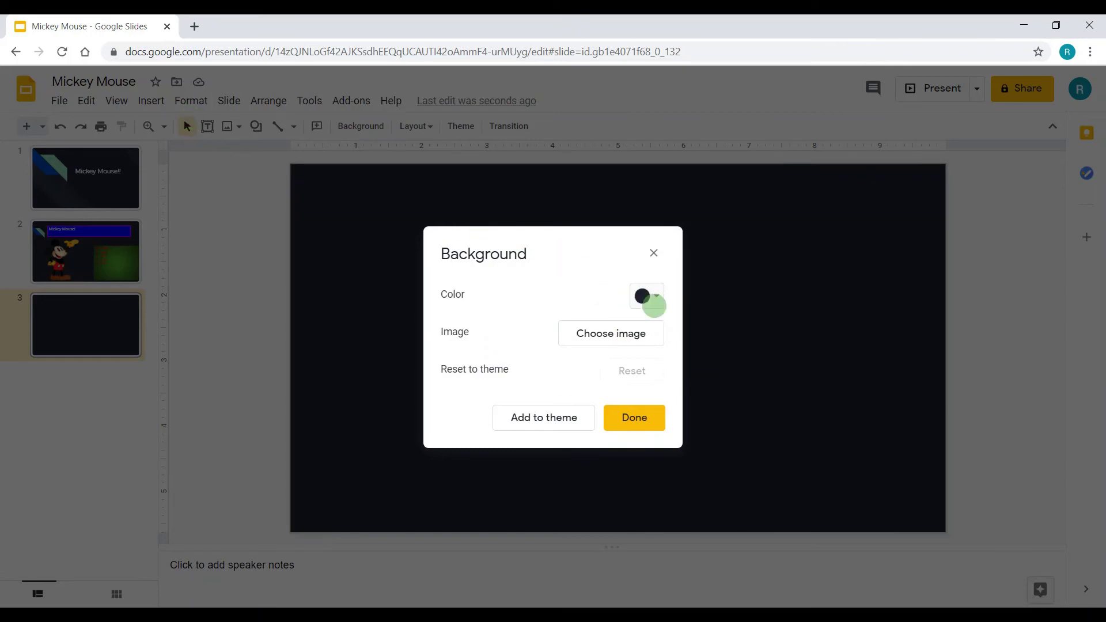
Choose the blue background colour, add it to the theme, and close the dialog
{"action": "left_click", "coordinate": [649, 304]}
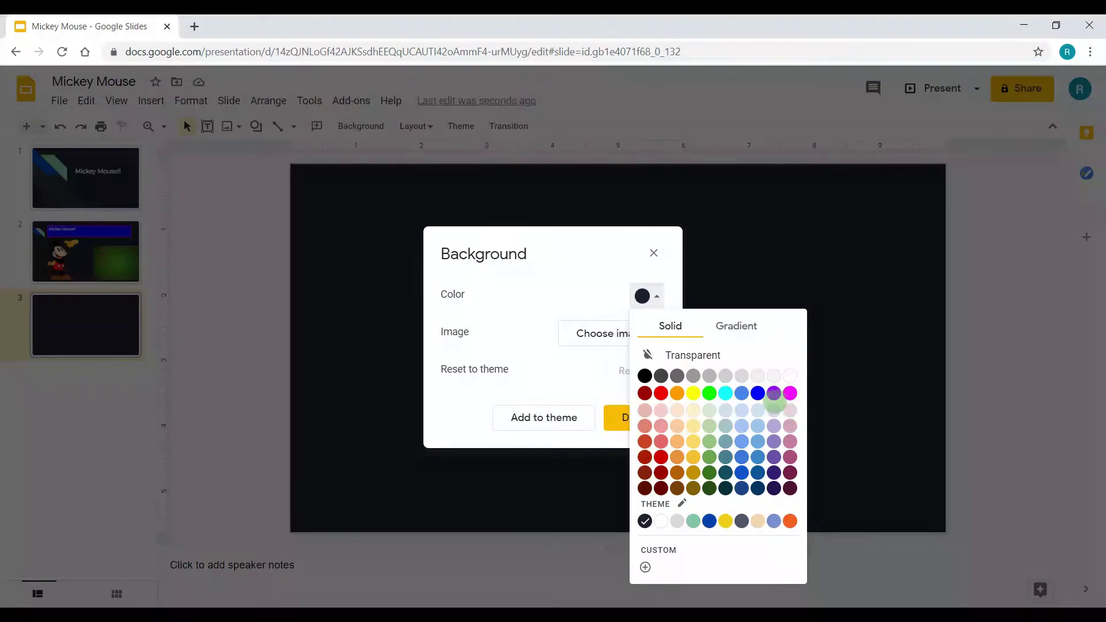
{"action": "left_click", "coordinate": [758, 394]}
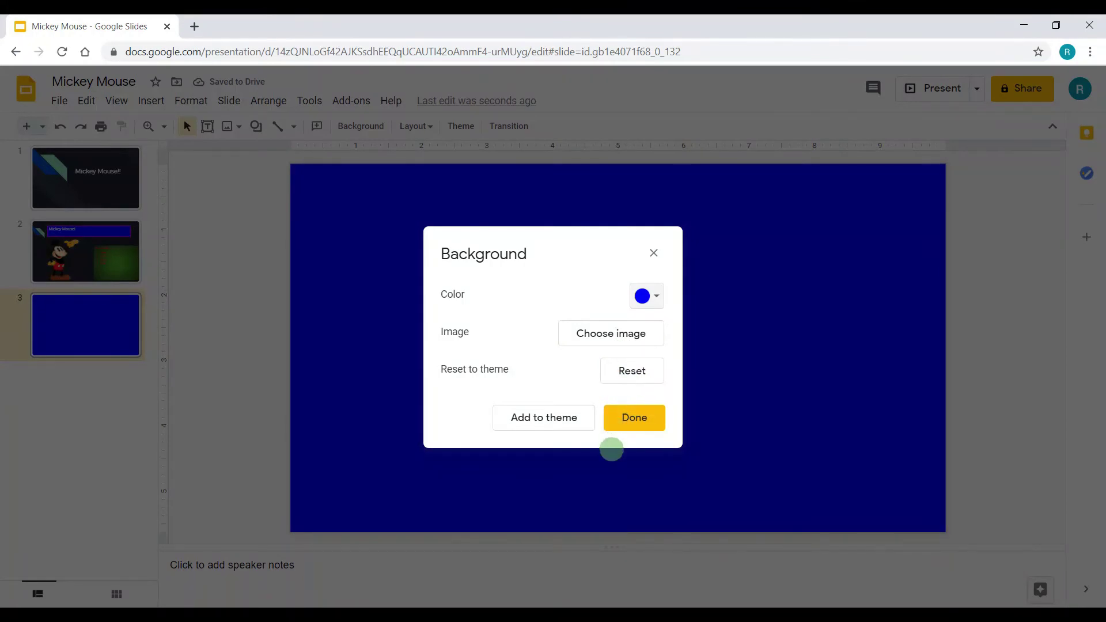
{"action": "left_click", "coordinate": [567, 426]}
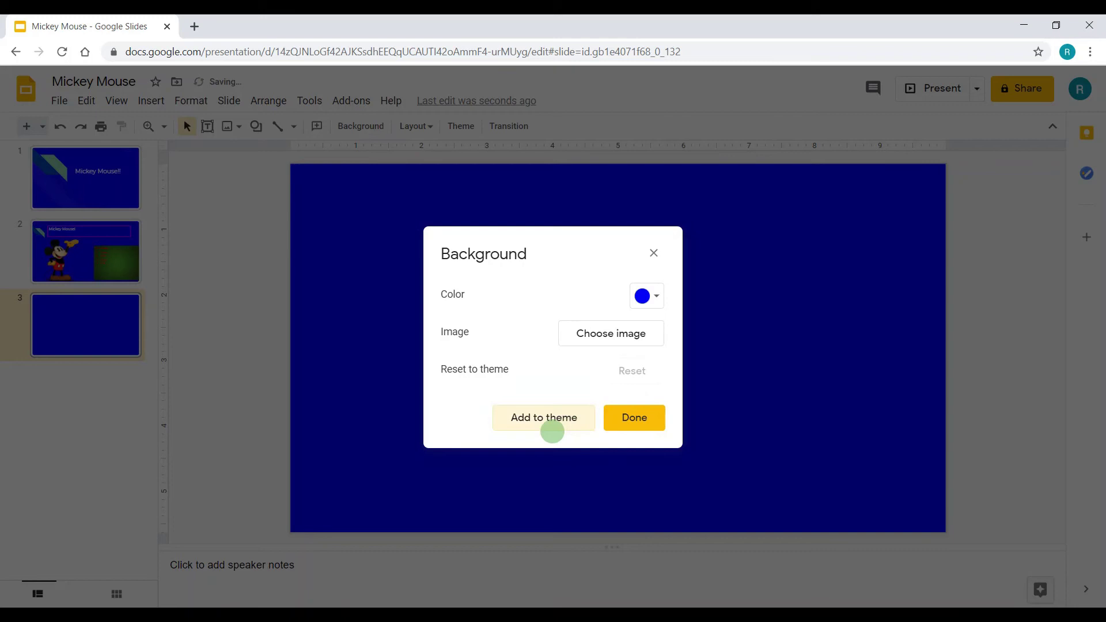
{"action": "left_click", "coordinate": [633, 425]}
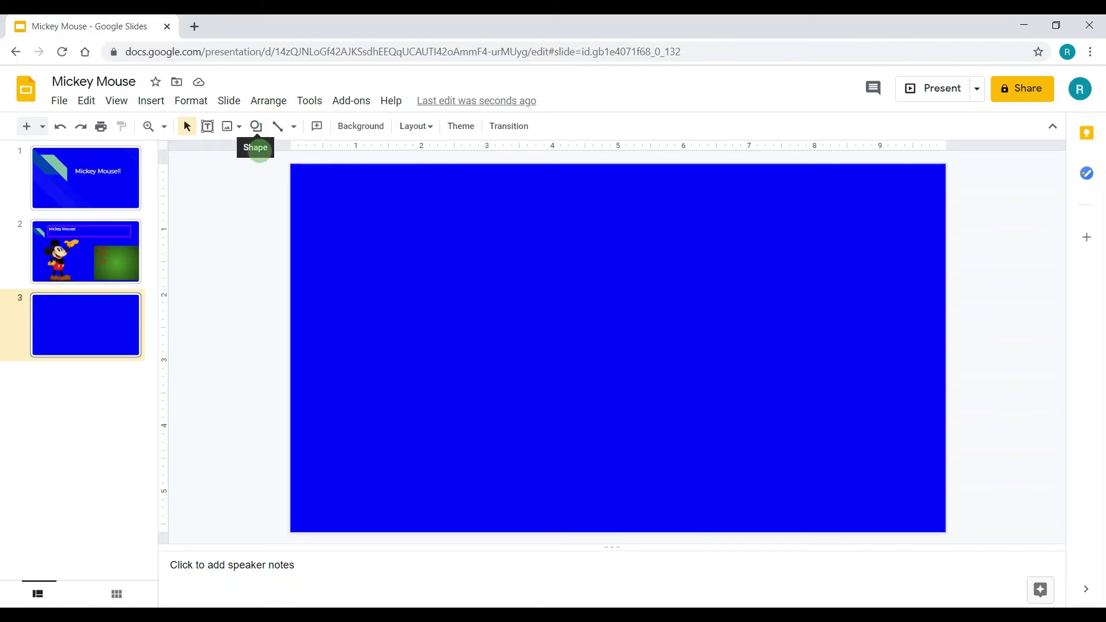
Draw a wide Rectangle shape across the centre of slide 3
{"action": "left_click", "coordinate": [256, 133]}
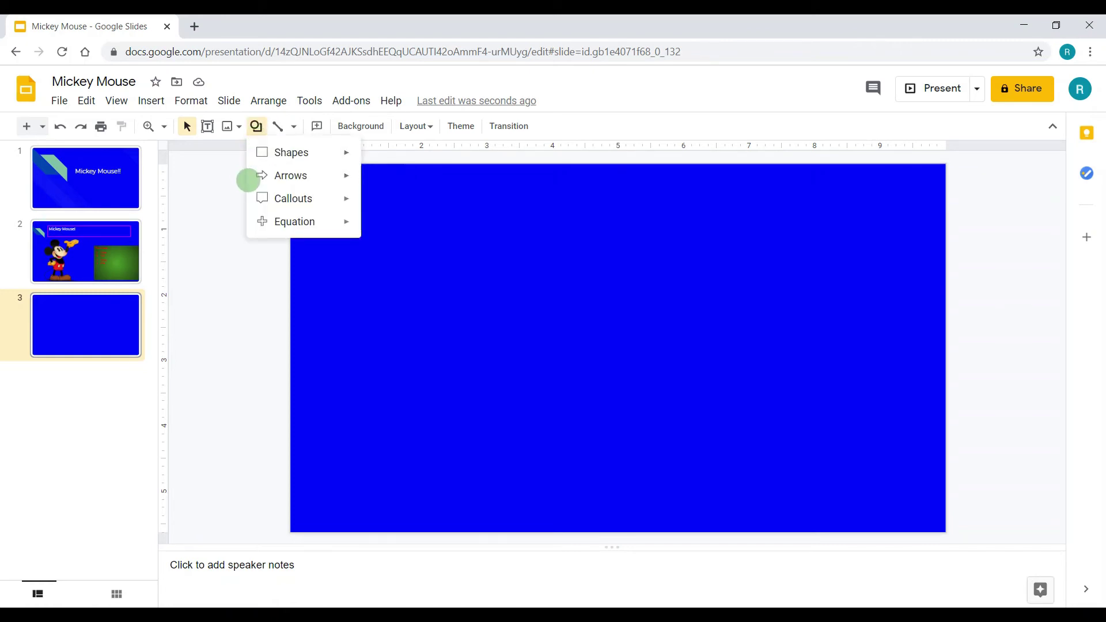
{"action": "left_click", "coordinate": [225, 175]}
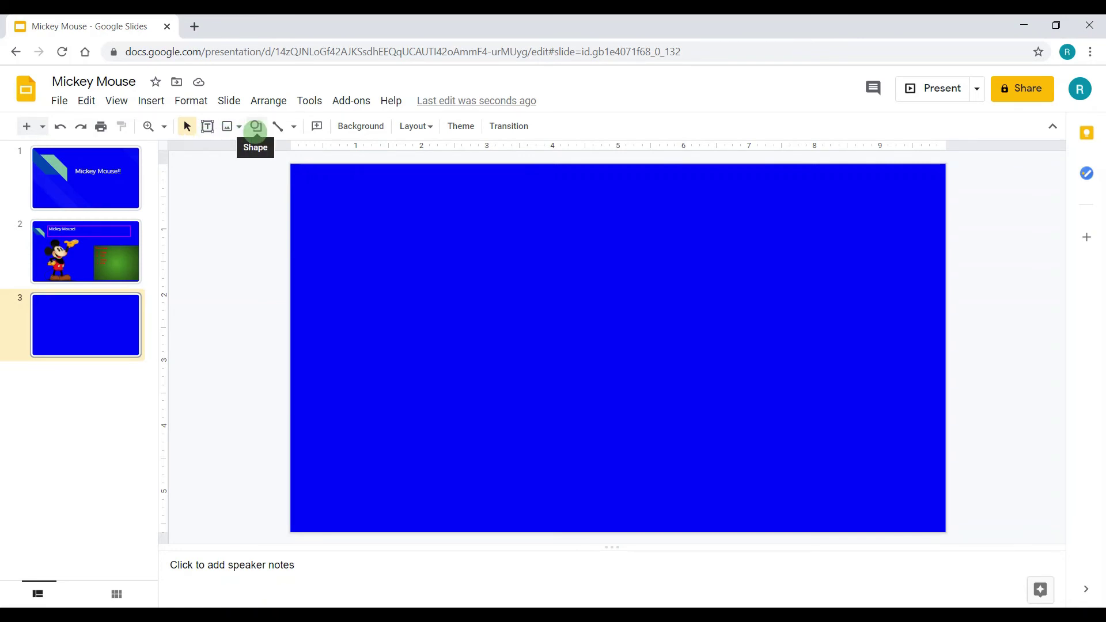
{"action": "left_click", "coordinate": [255, 128]}
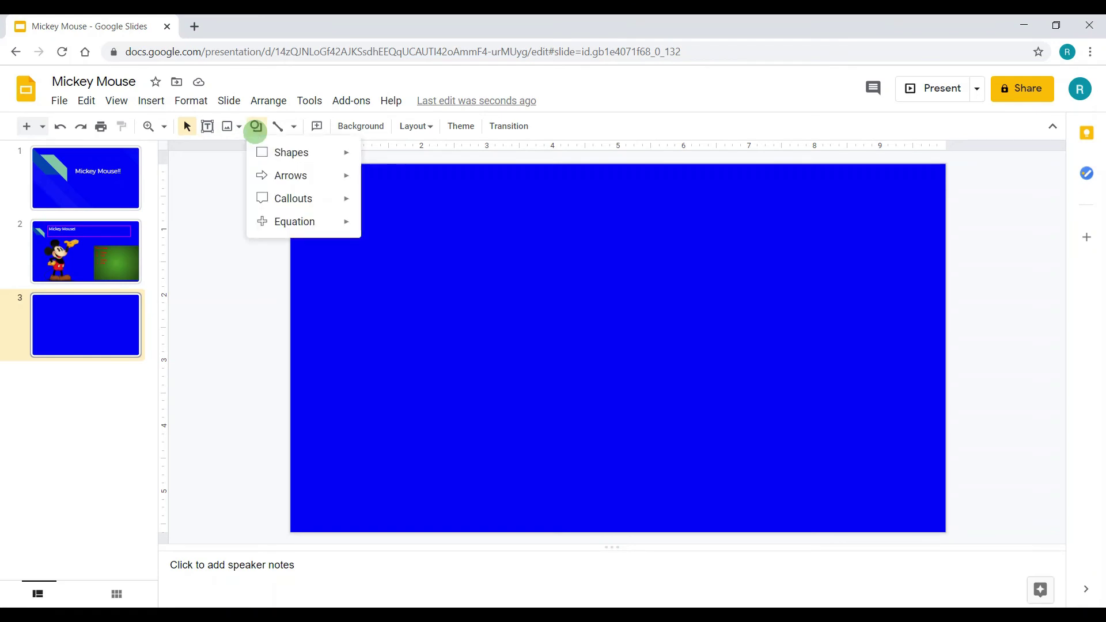
{"action": "mouse_move", "coordinate": [277, 153]}
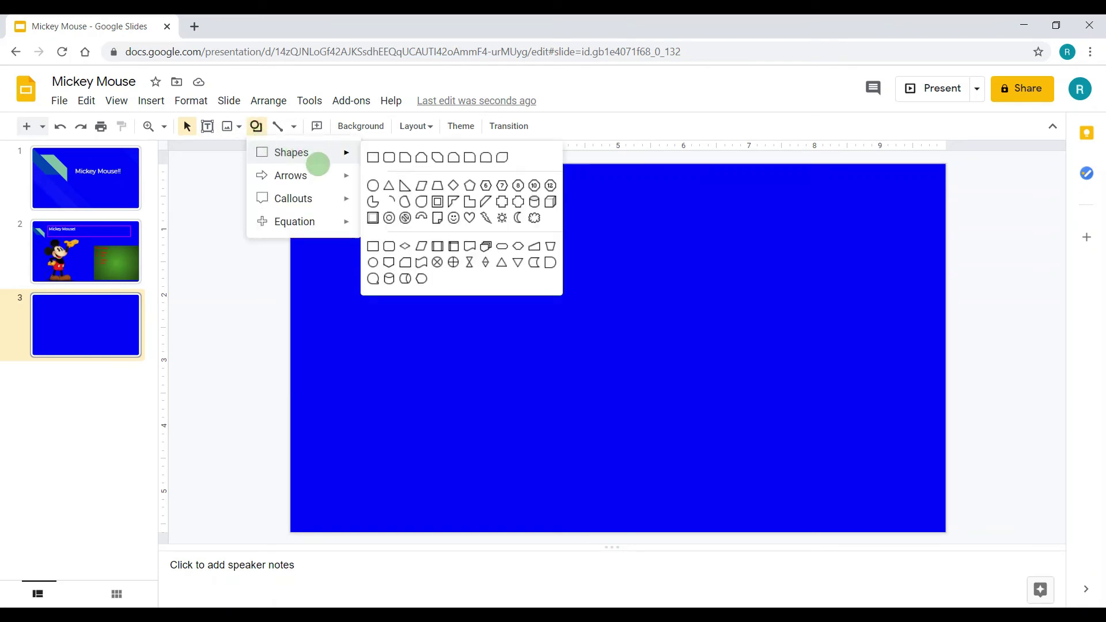
{"action": "mouse_move", "coordinate": [322, 152]}
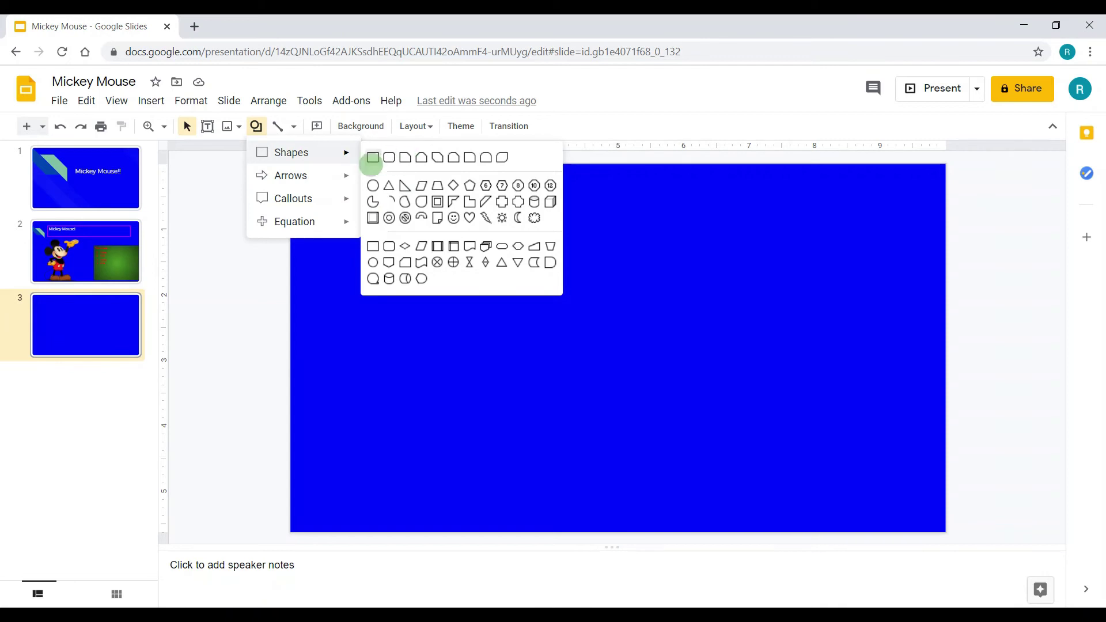
{"action": "left_click", "coordinate": [371, 154]}
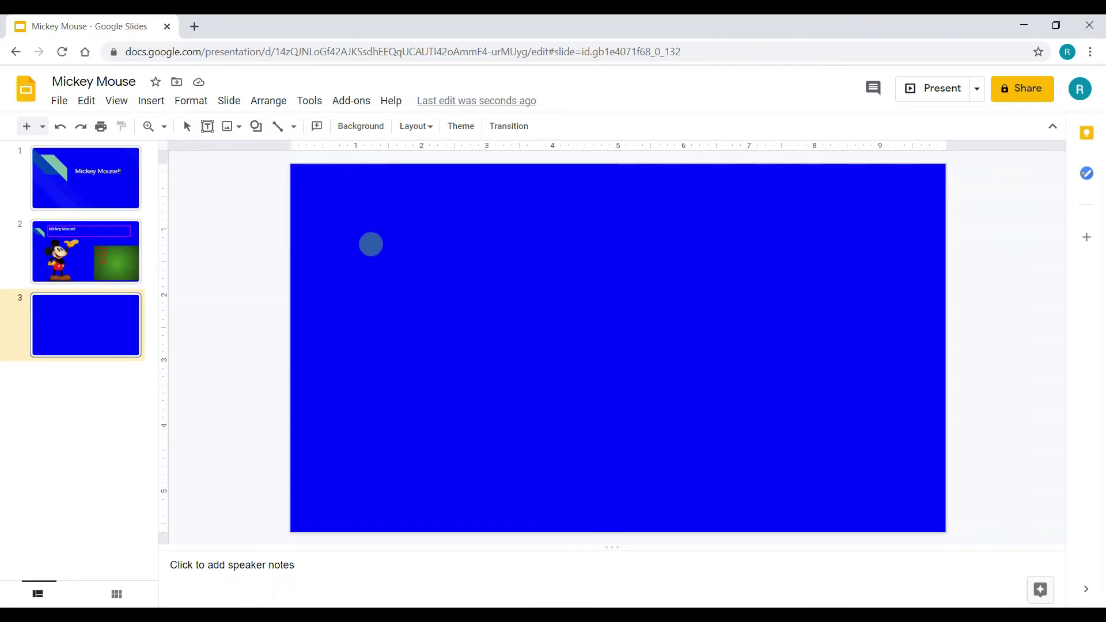
{"action": "left_click_drag", "start_coordinate": [377, 247], "coordinate": [886, 429]}
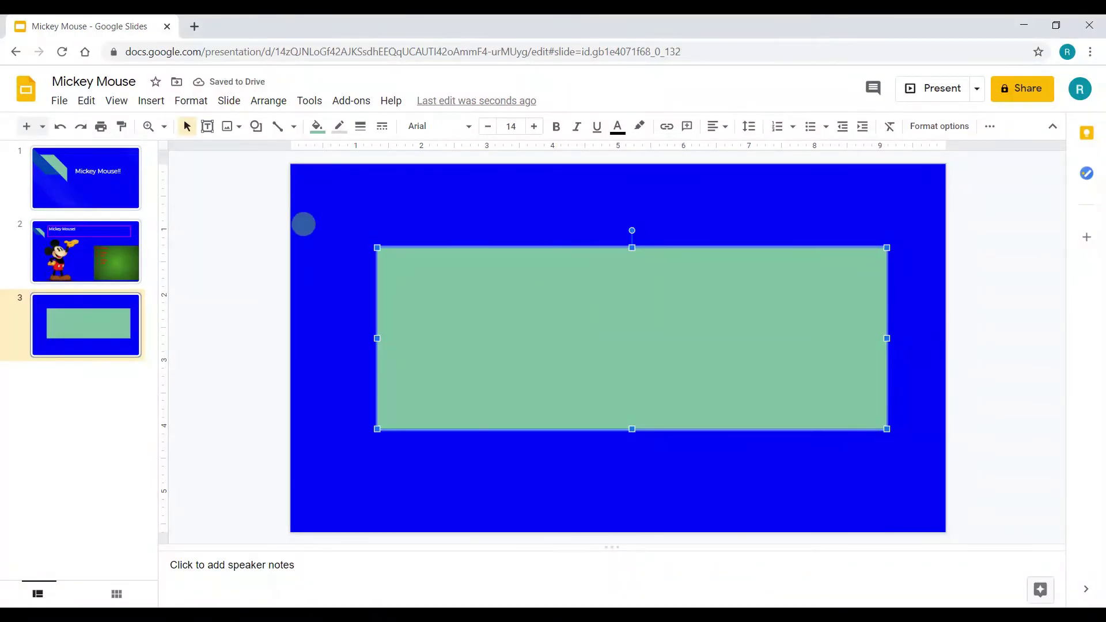
Try a dark grey gradient on the rectangle, then switch it to the peach gradient
{"action": "left_click", "coordinate": [318, 129]}
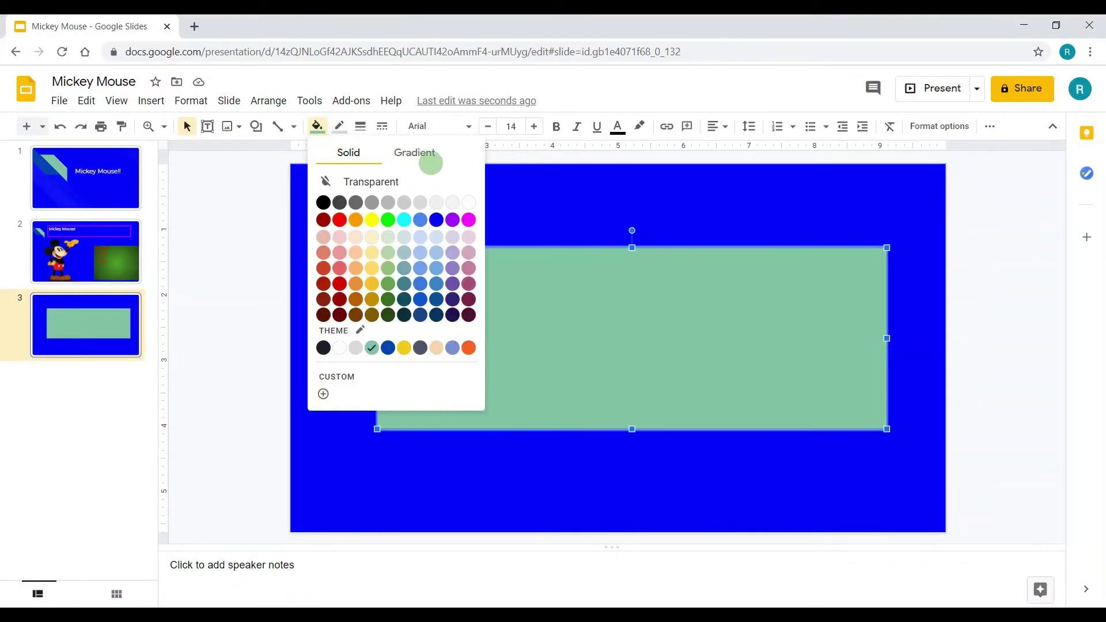
{"action": "left_click", "coordinate": [423, 157]}
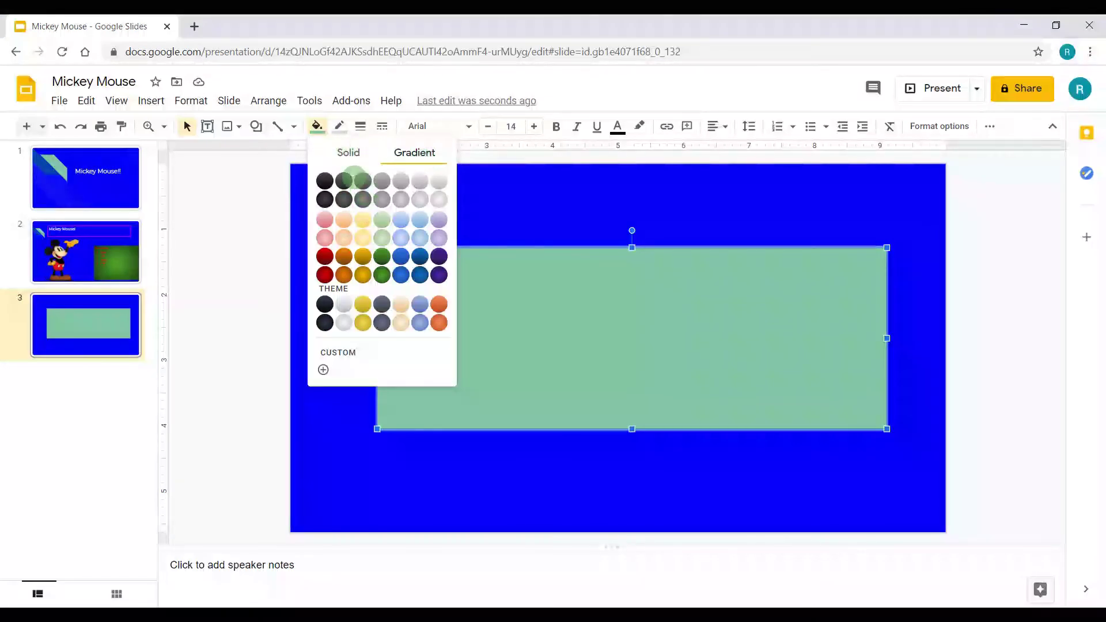
{"action": "left_click", "coordinate": [326, 192]}
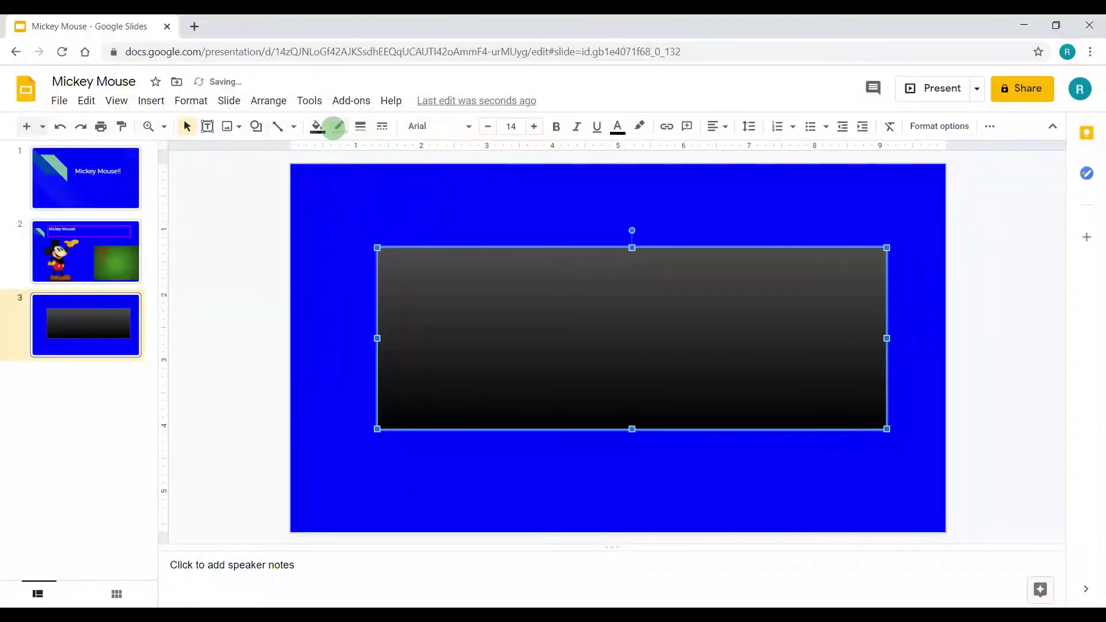
{"action": "left_click", "coordinate": [315, 129]}
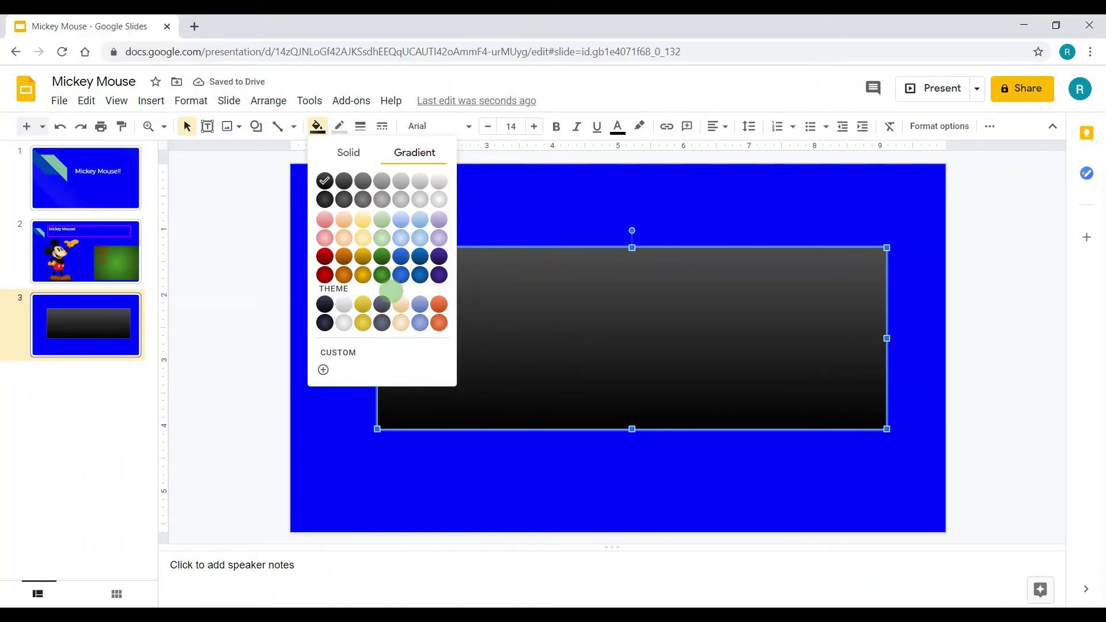
{"action": "left_click", "coordinate": [399, 307]}
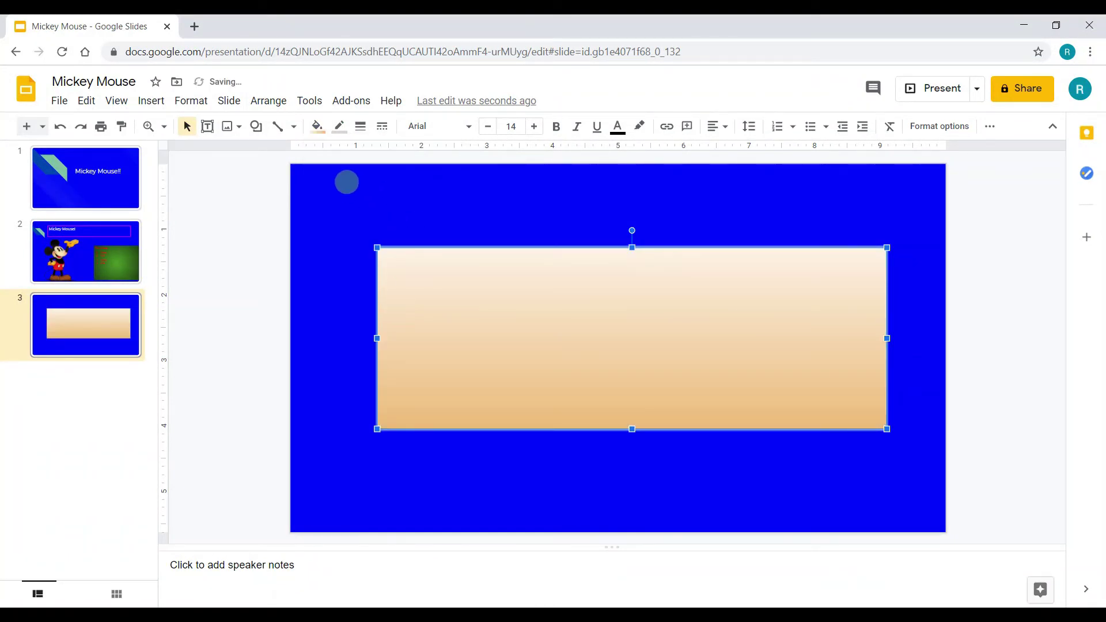
{"action": "left_click", "coordinate": [341, 197]}
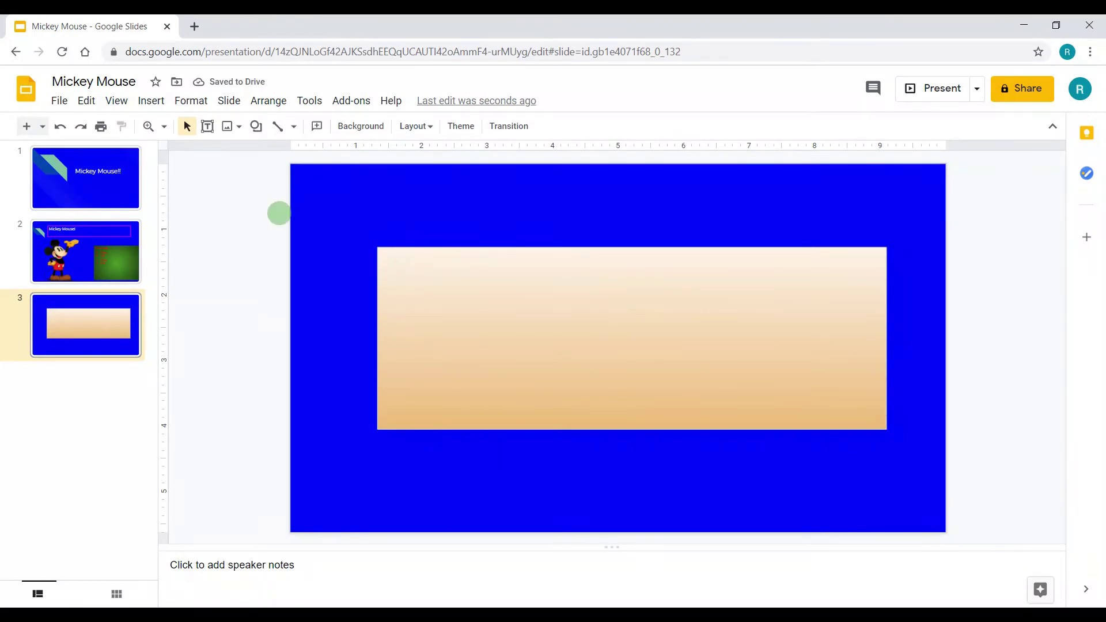